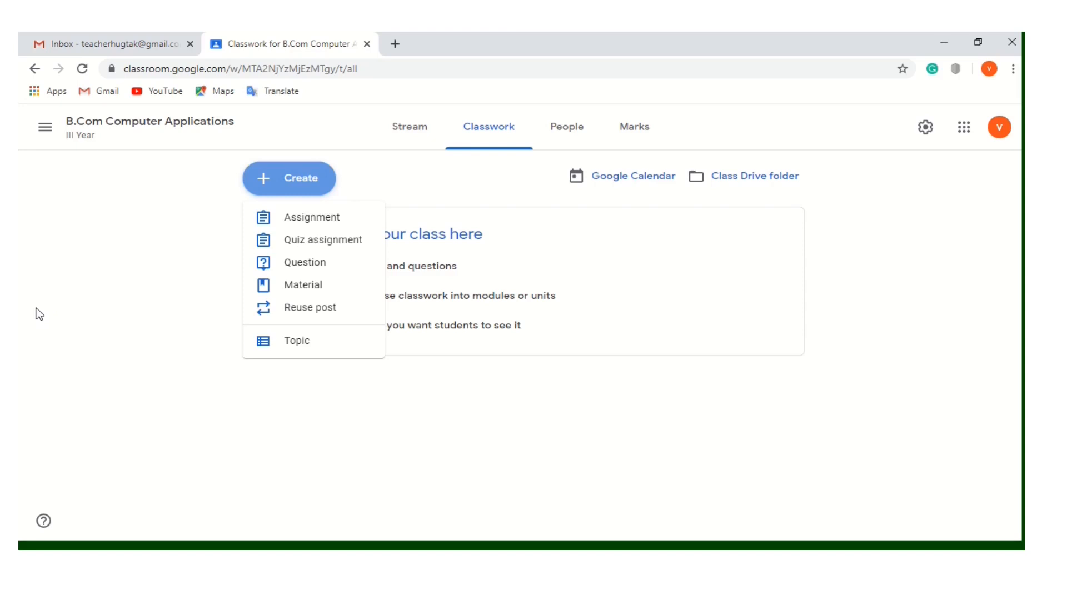
# Step: Add a classwork topic named "Introduction to SPSS" to the B.Com Computer Applications class
pyautogui.click(300, 344)
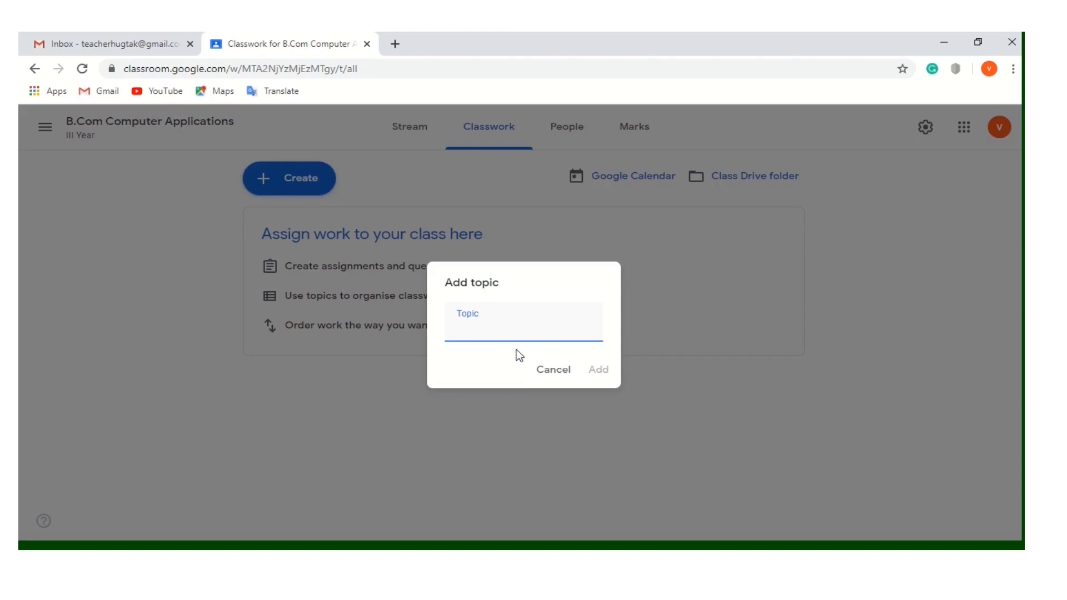
pyautogui.write('Introduction to ')
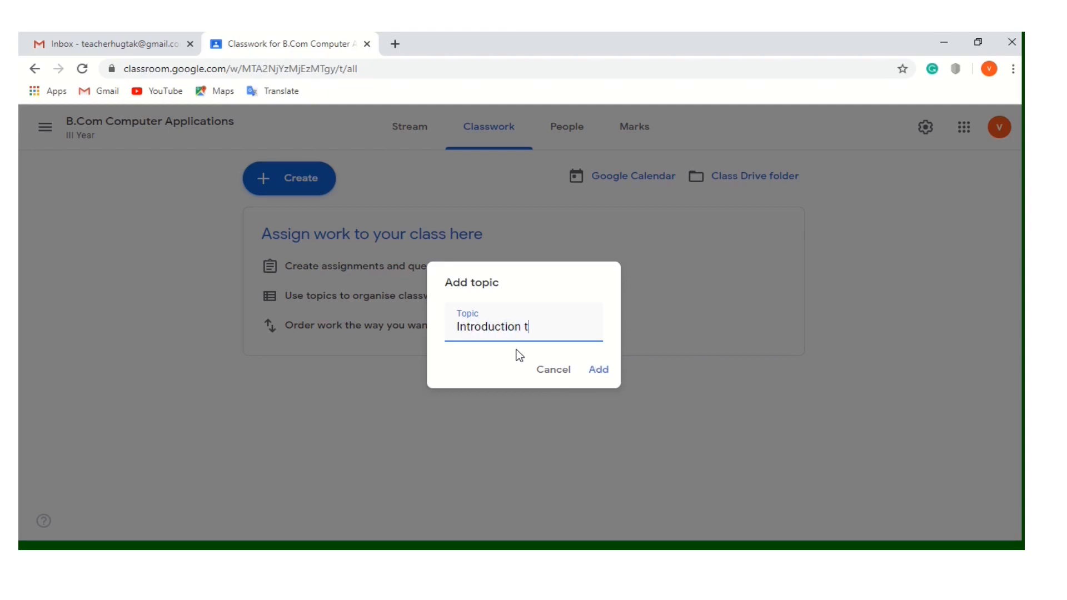
pyautogui.write('SPSS')
pyautogui.click(598, 370)
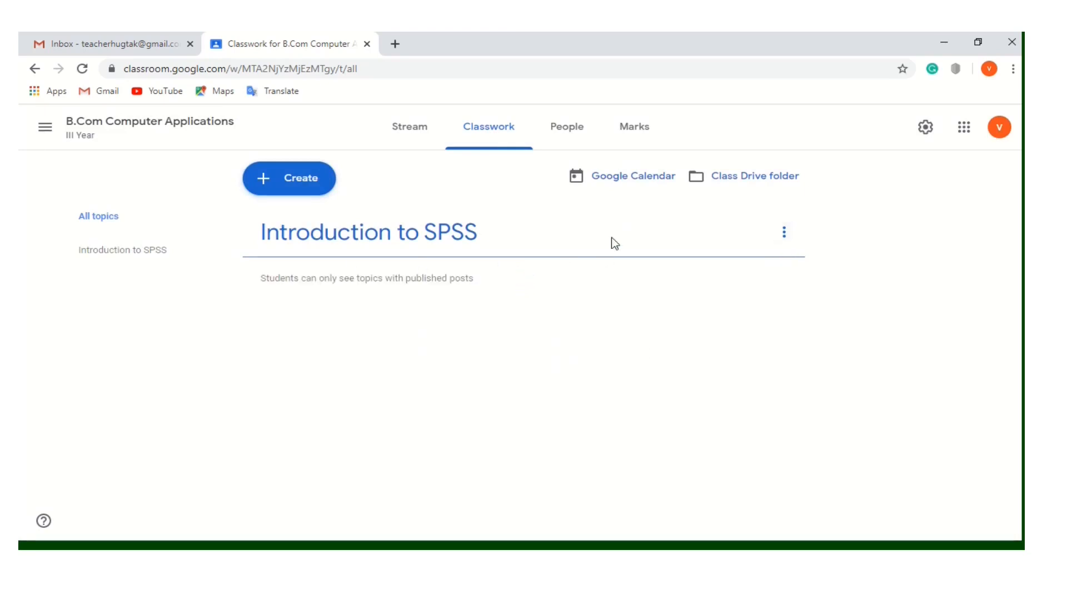
# Step: Create another classwork topic named "Data analysis using SPSS"
pyautogui.click(265, 186)
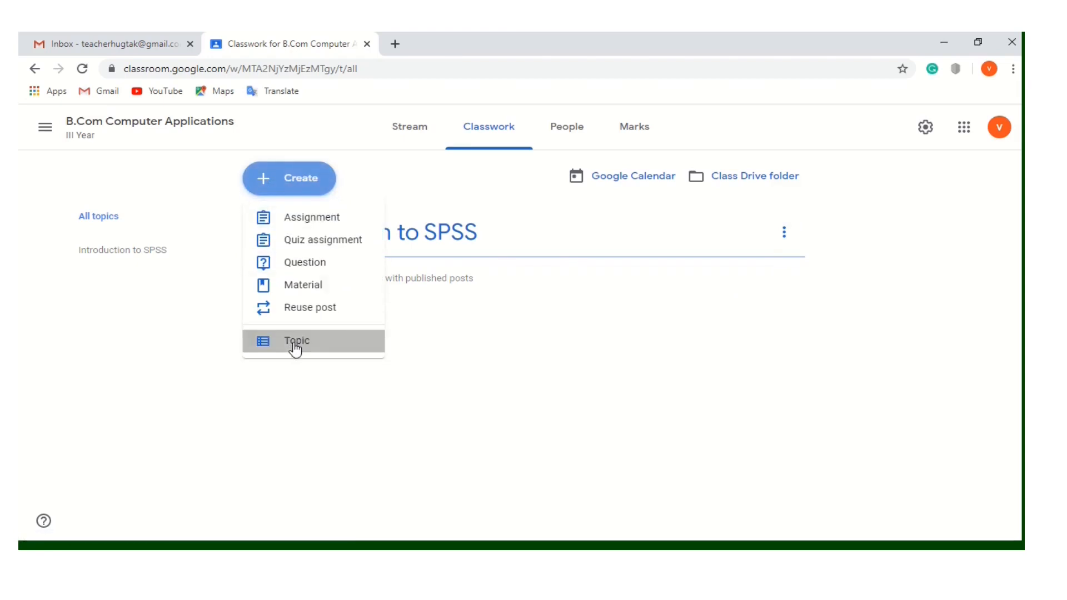
pyautogui.click(295, 348)
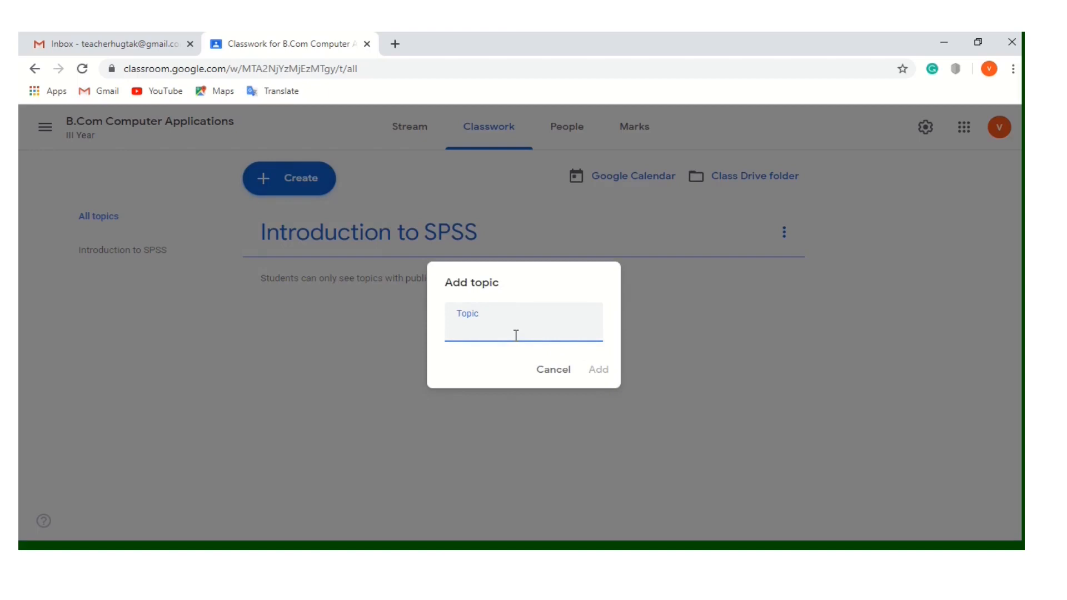
pyautogui.write('Data analysis ys')
pyautogui.press('BackSpace')
pyautogui.press('BackSpace')
pyautogui.write('using ')
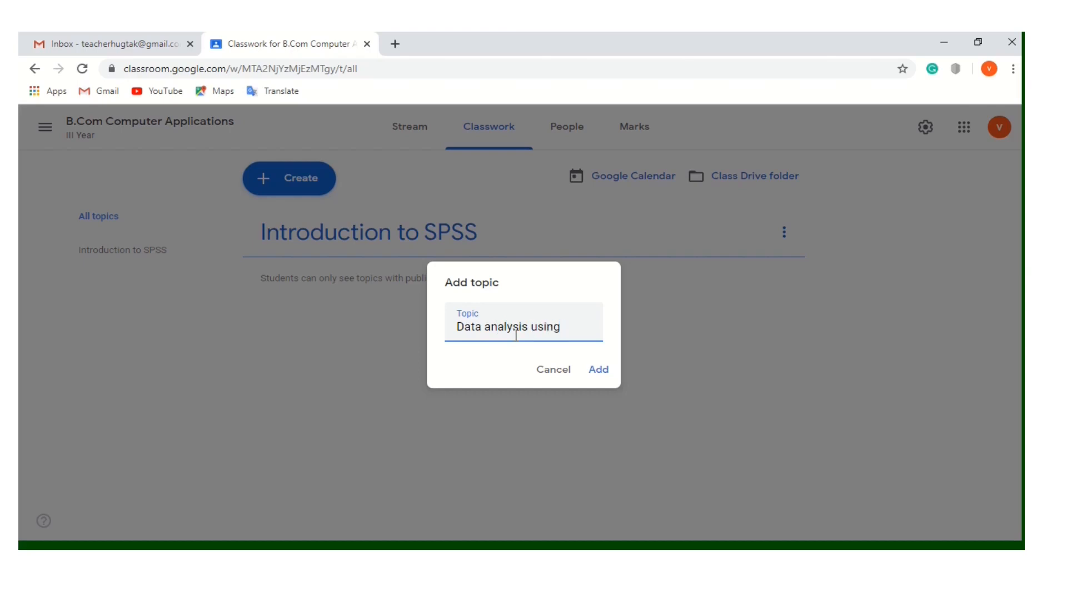
pyautogui.write('SPSS')
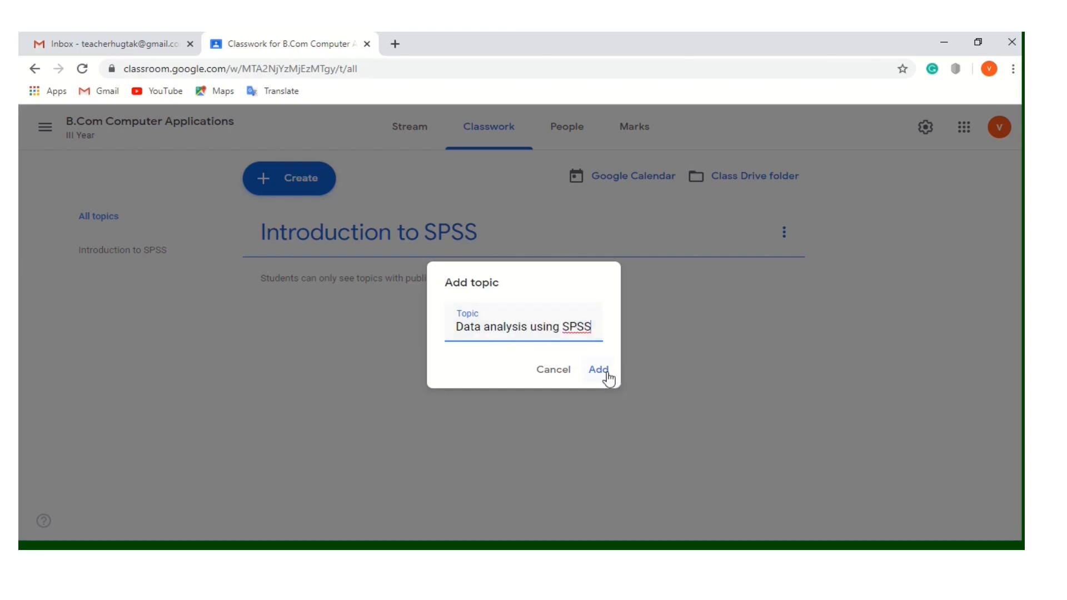
pyautogui.click(608, 378)
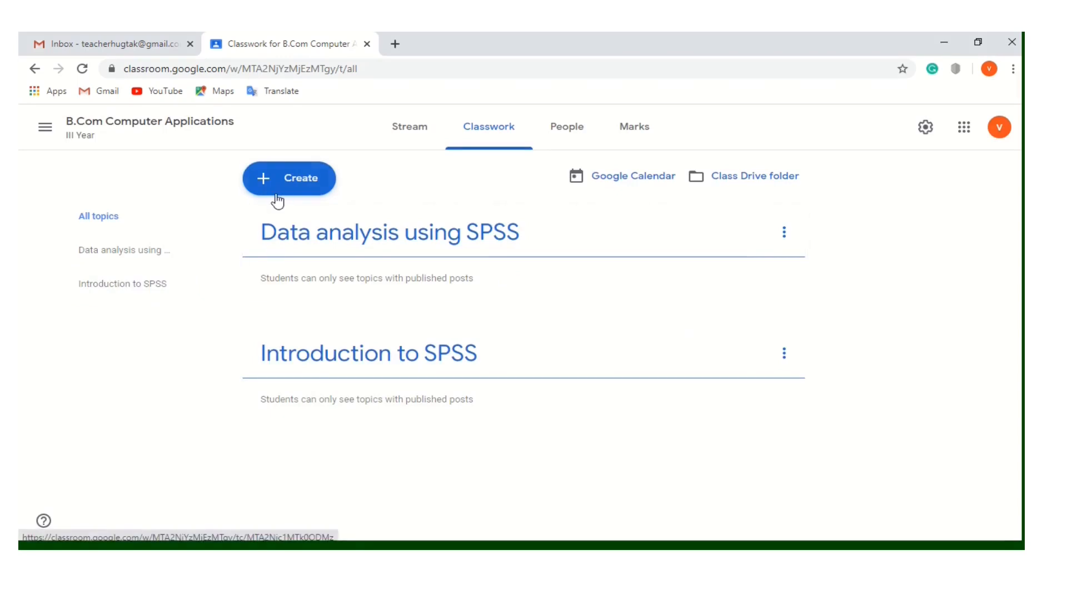
# Step: Add a classwork topic named "Measurement scales" to the class
pyautogui.click(256, 189)
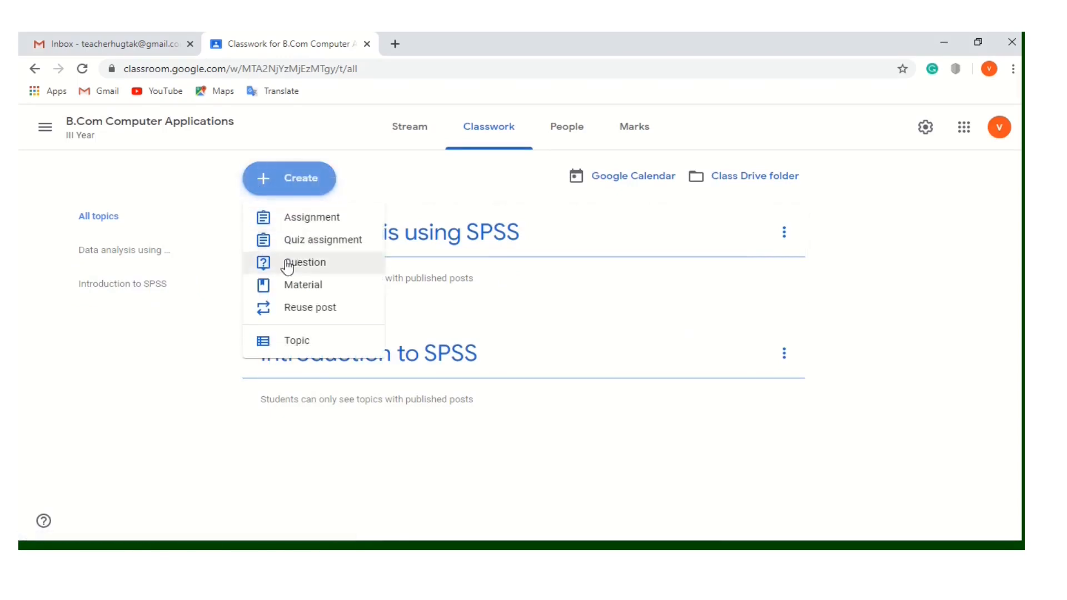
pyautogui.click(305, 341)
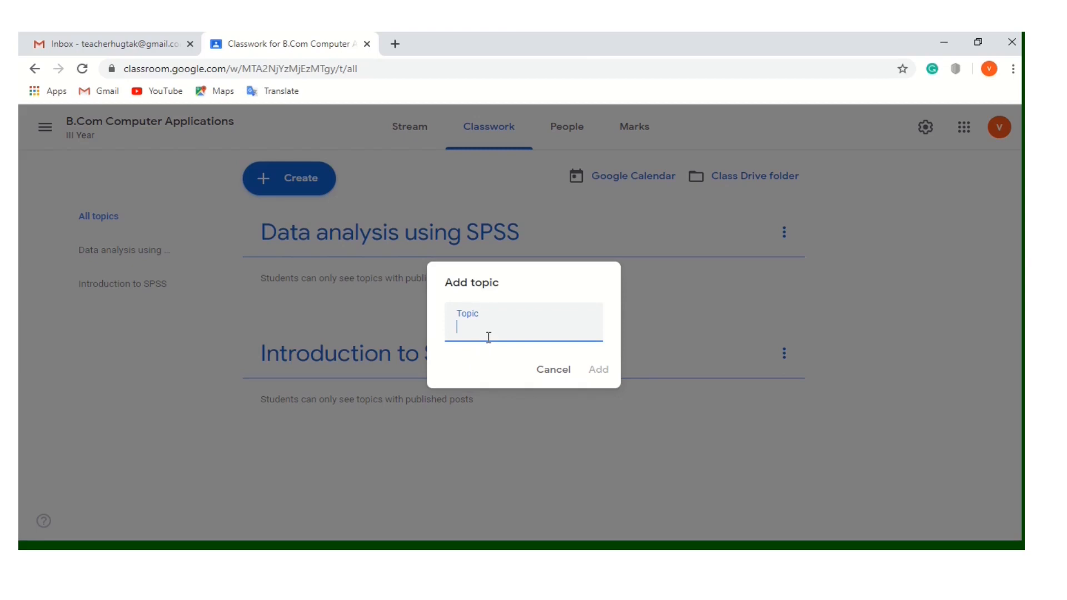
pyautogui.write('Measurement scales')
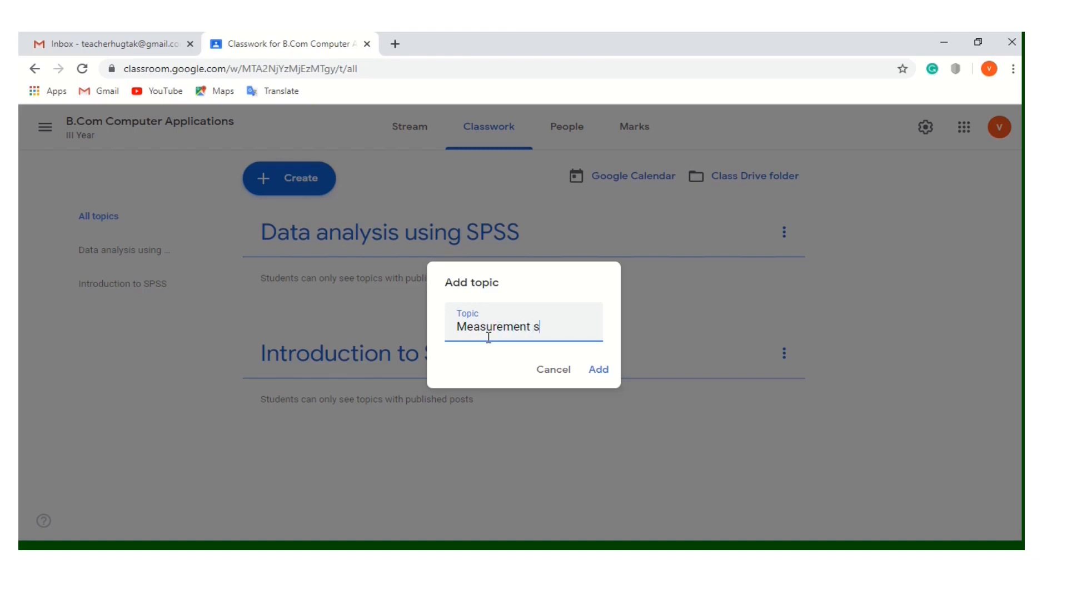
pyautogui.click(600, 371)
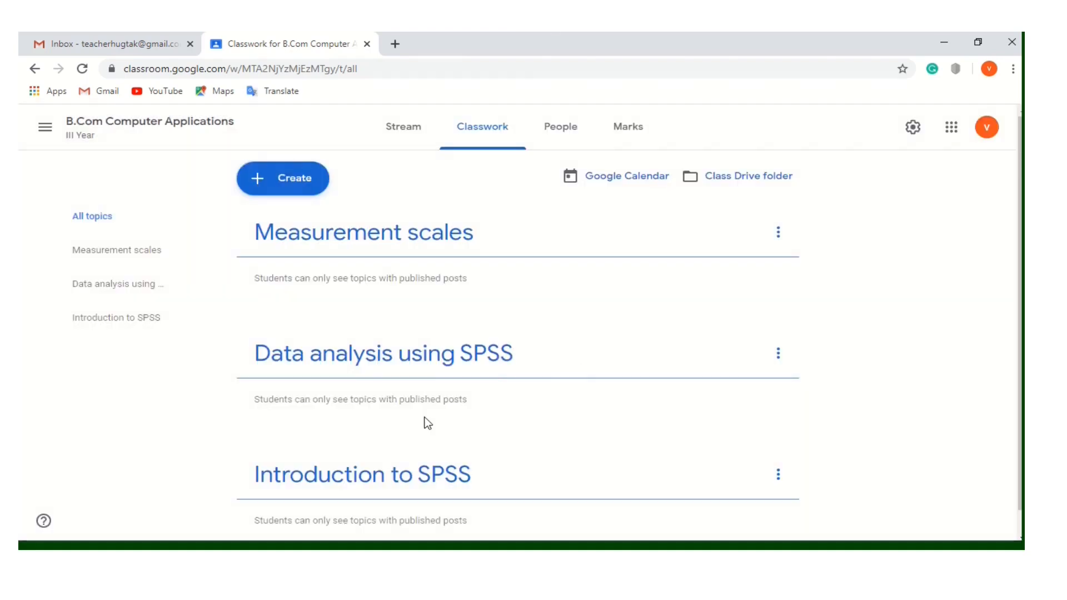
# Step: Add a classwork topic named "Regression" to the class
pyautogui.click(257, 185)
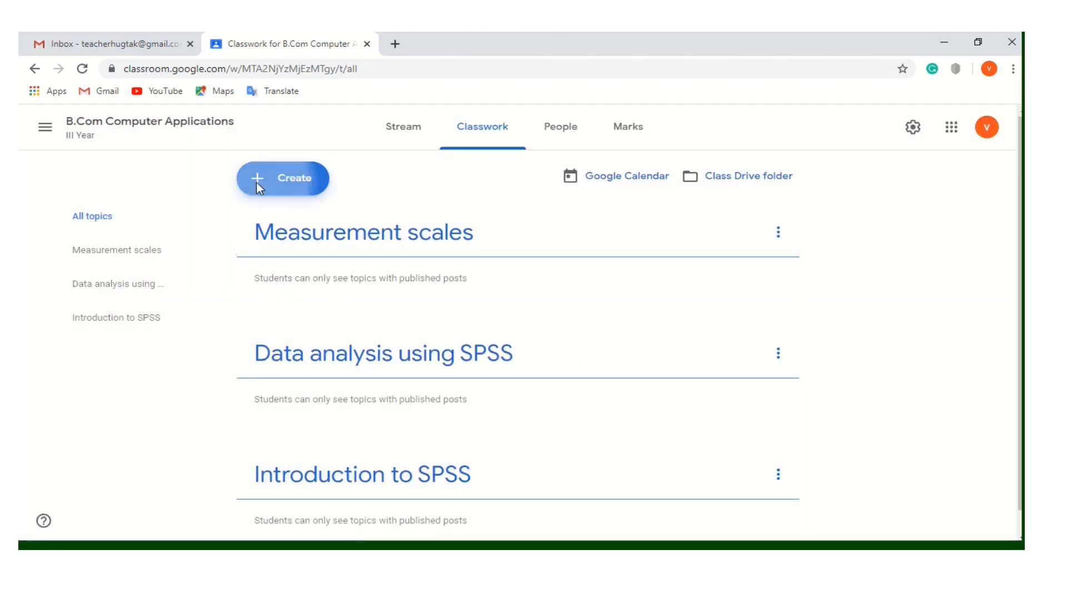
pyautogui.click(286, 340)
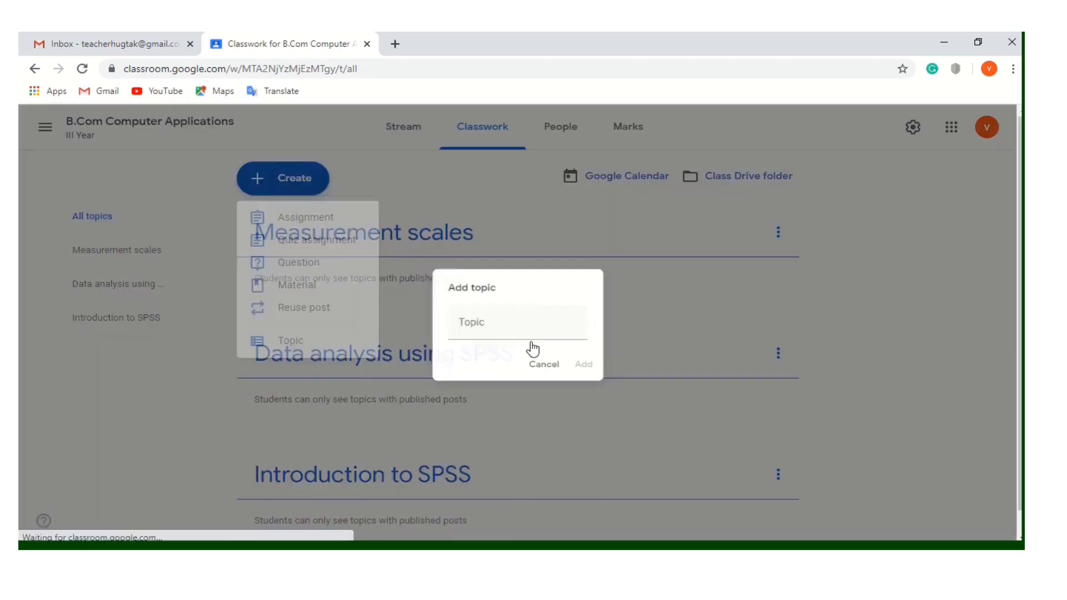
pyautogui.write('Regr')
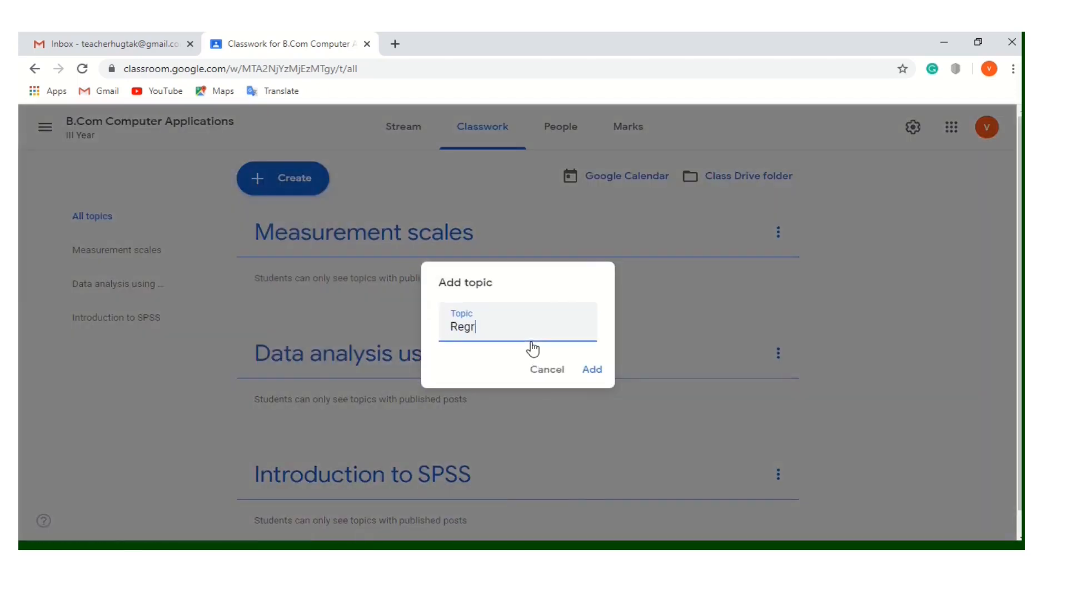
pyautogui.write('ession')
pyautogui.click(584, 370)
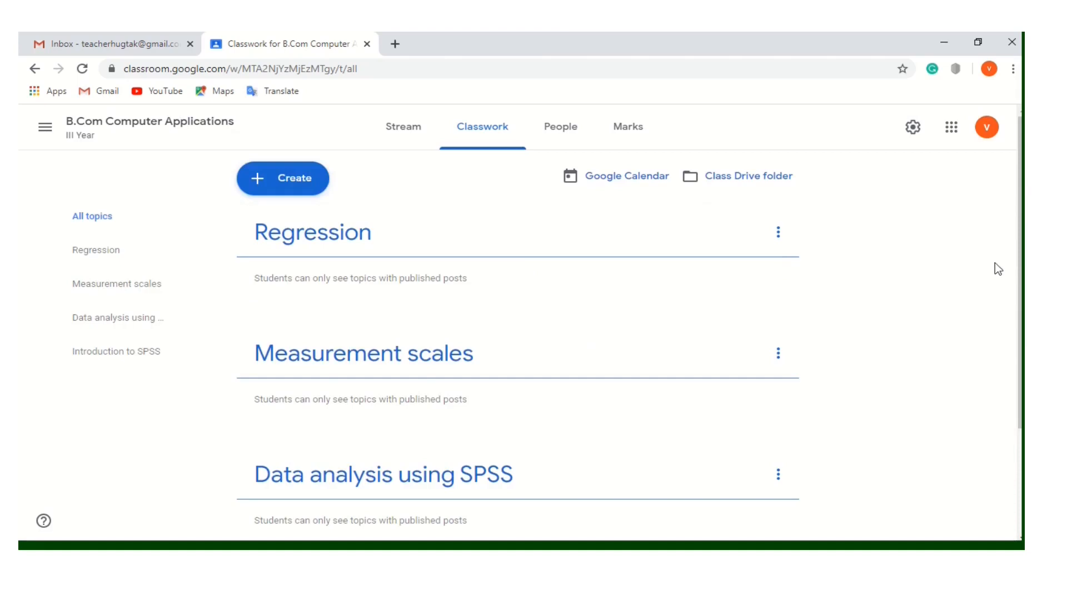
# Step: Move the "Introduction to SPSS" topic up three places so it is first in the topic list
pyautogui.scroll(-3, 1000, 265)
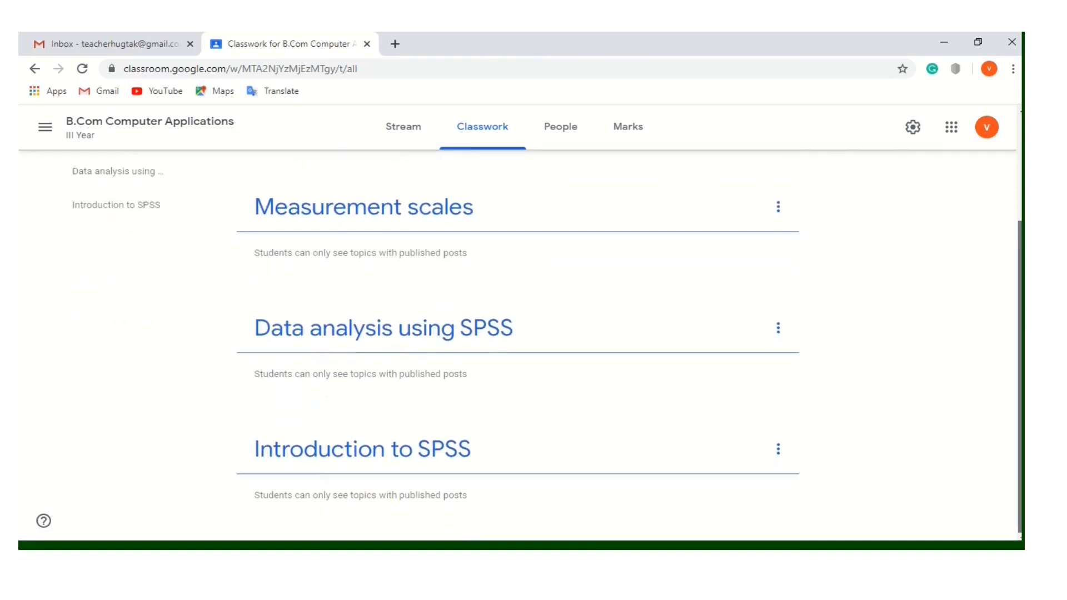
pyautogui.scroll(3, 546, 345)
pyautogui.scroll(-3, 546, 346)
pyautogui.scroll(3, 940, 374)
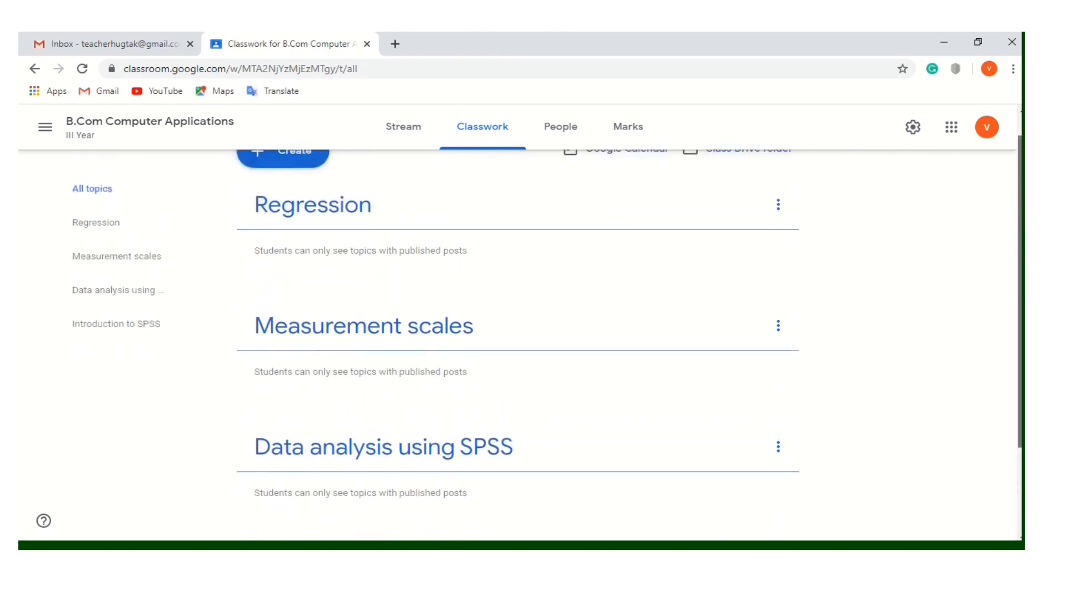
pyautogui.scroll(-3, 940, 373)
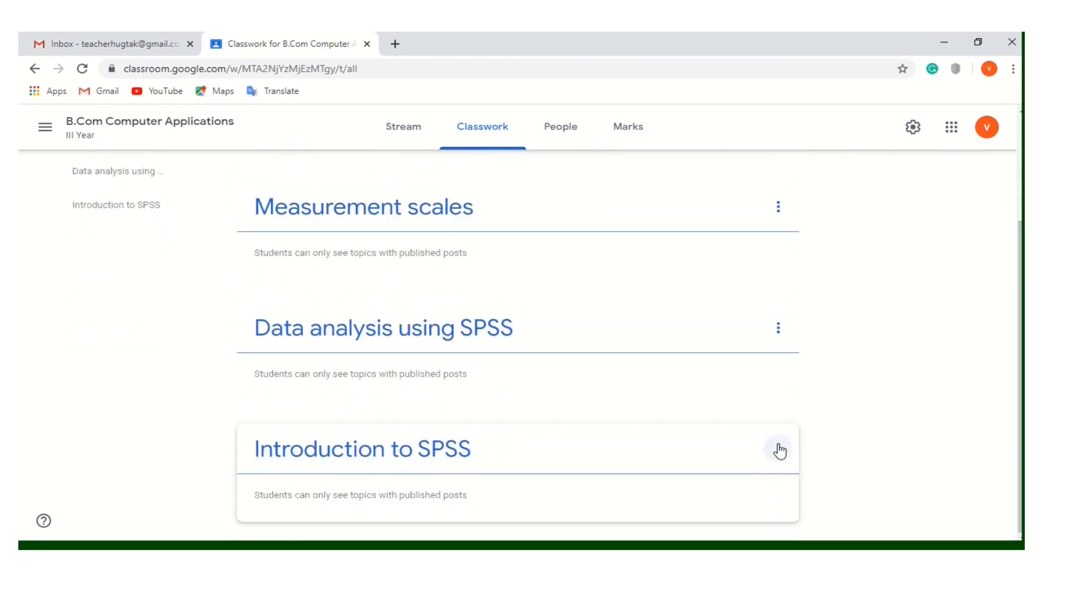
pyautogui.click(777, 449)
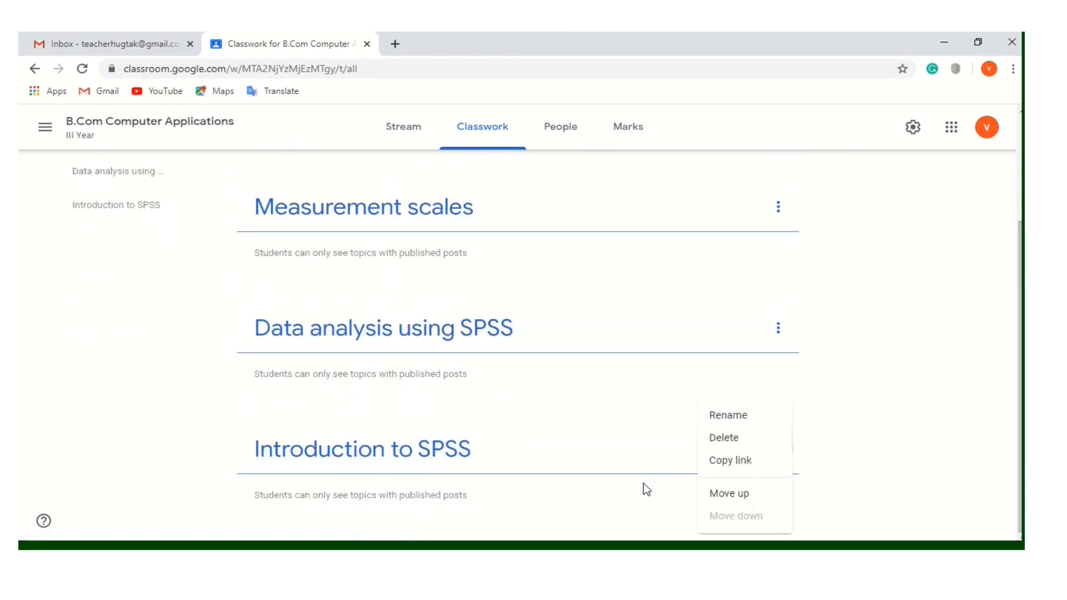
pyautogui.click(716, 496)
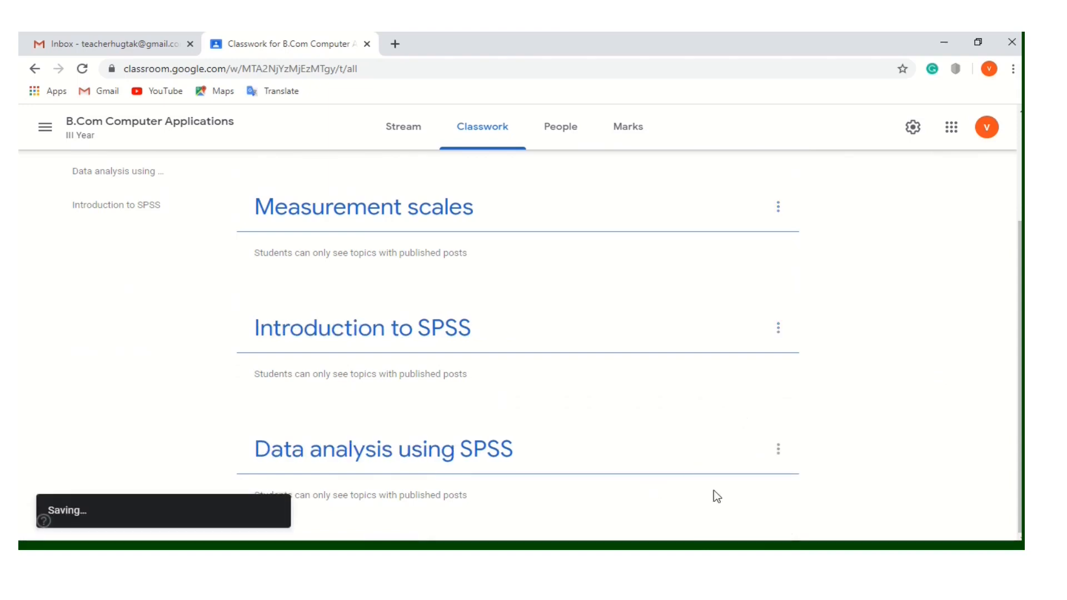
pyautogui.click(778, 333)
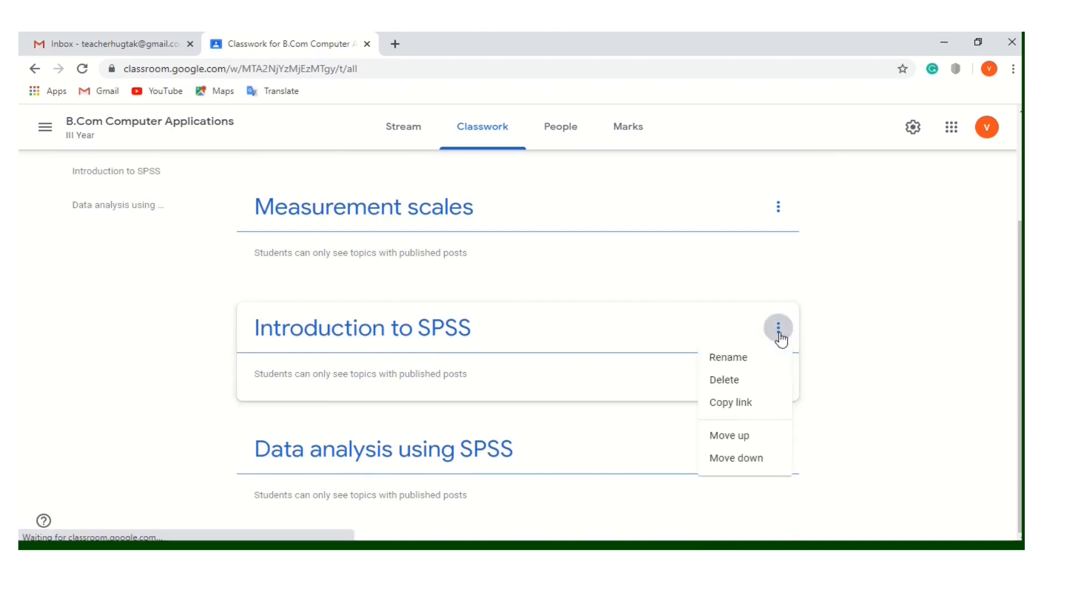
pyautogui.click(720, 439)
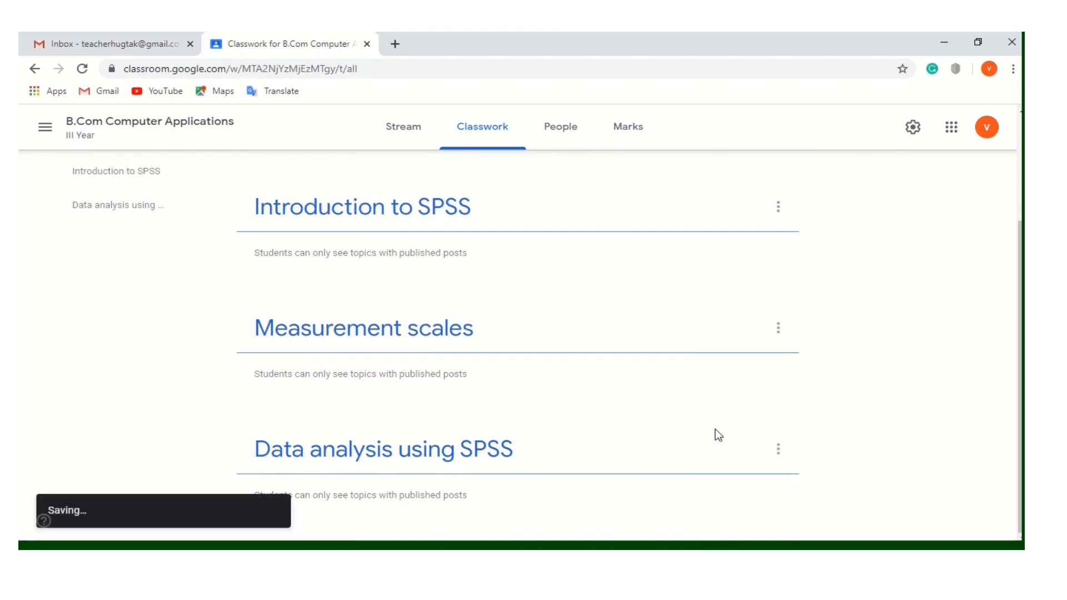
pyautogui.scroll(2, 942, 297)
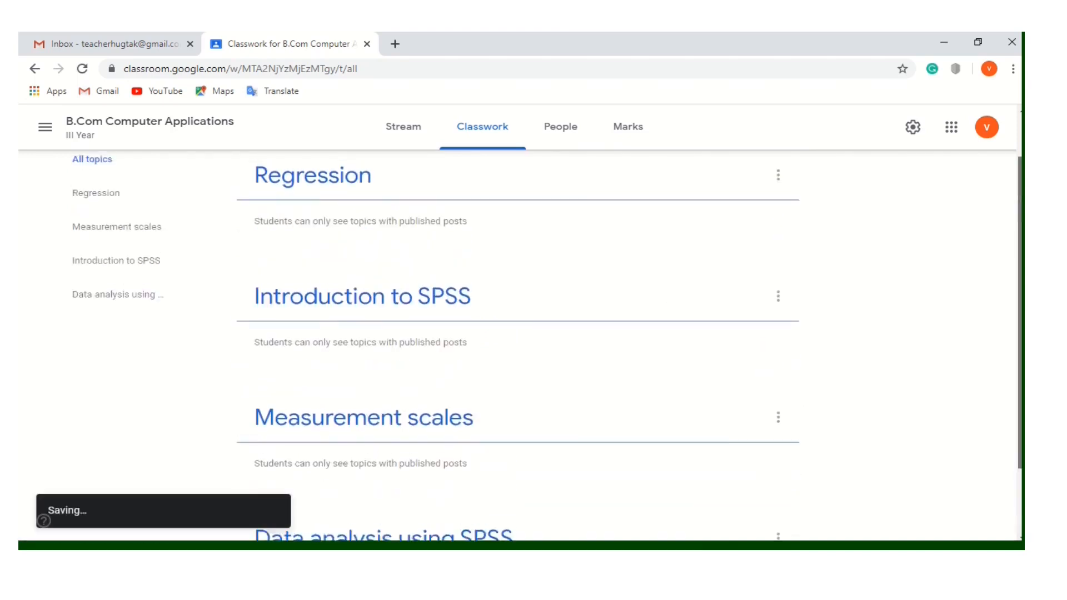
pyautogui.scroll(1, 547, 340)
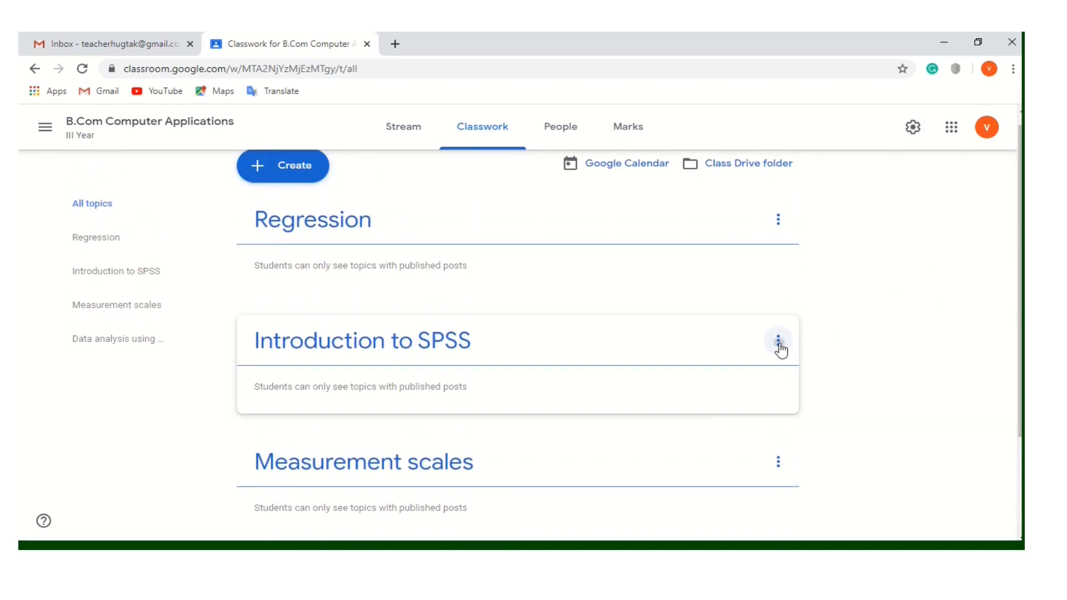
pyautogui.click(778, 341)
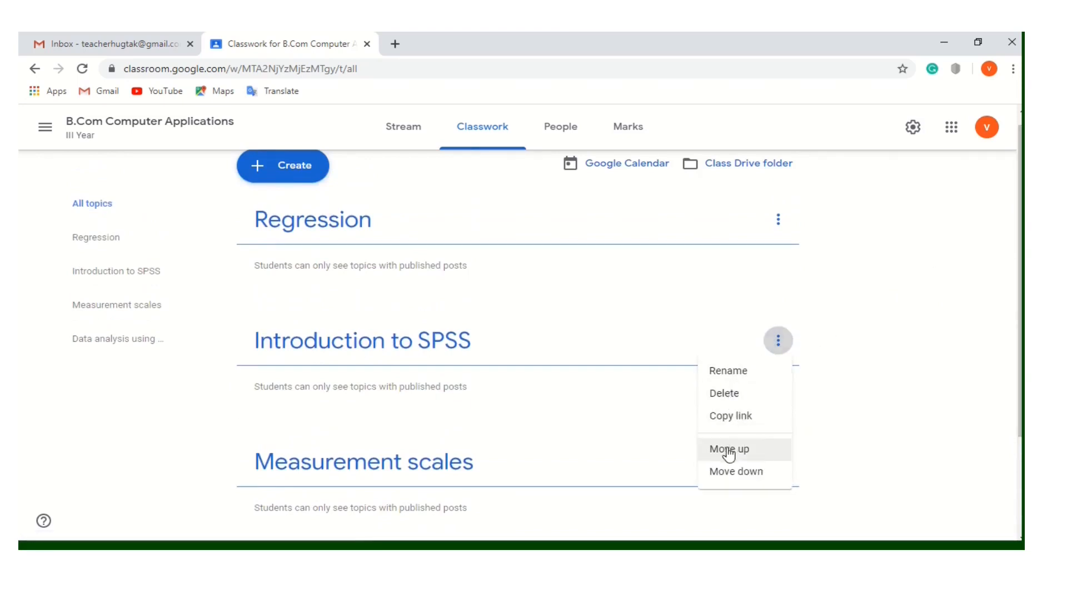
pyautogui.click(728, 452)
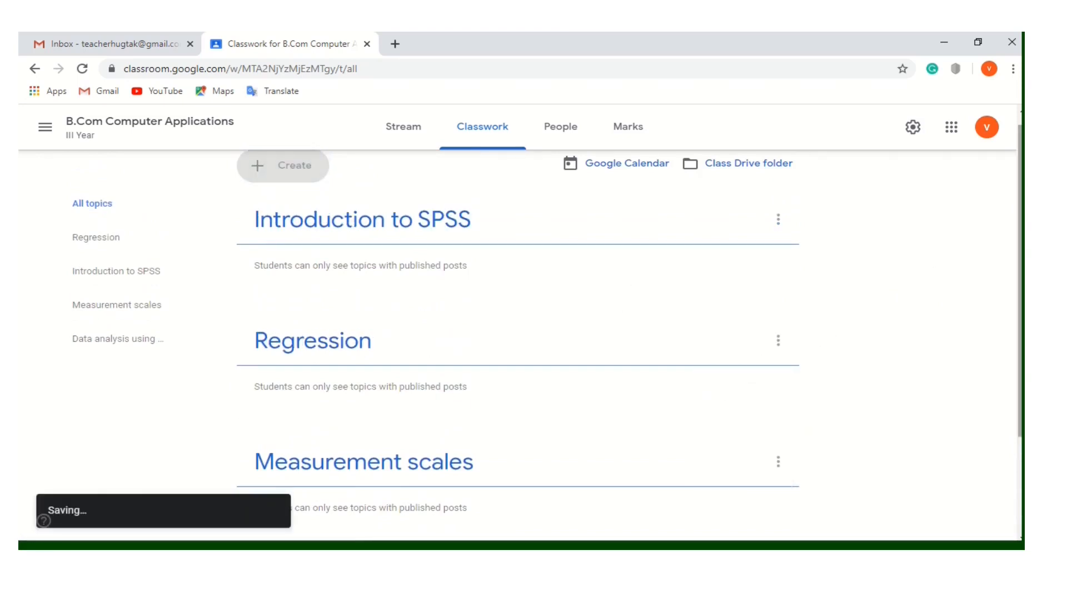
pyautogui.scroll(-2, 547, 345)
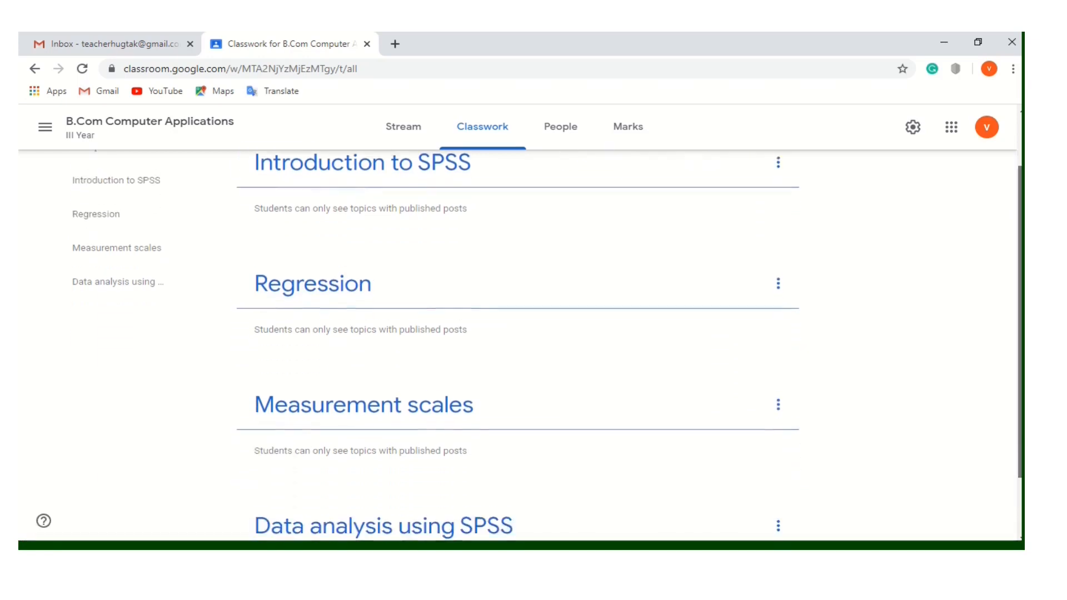
pyautogui.scroll(-1, 547, 344)
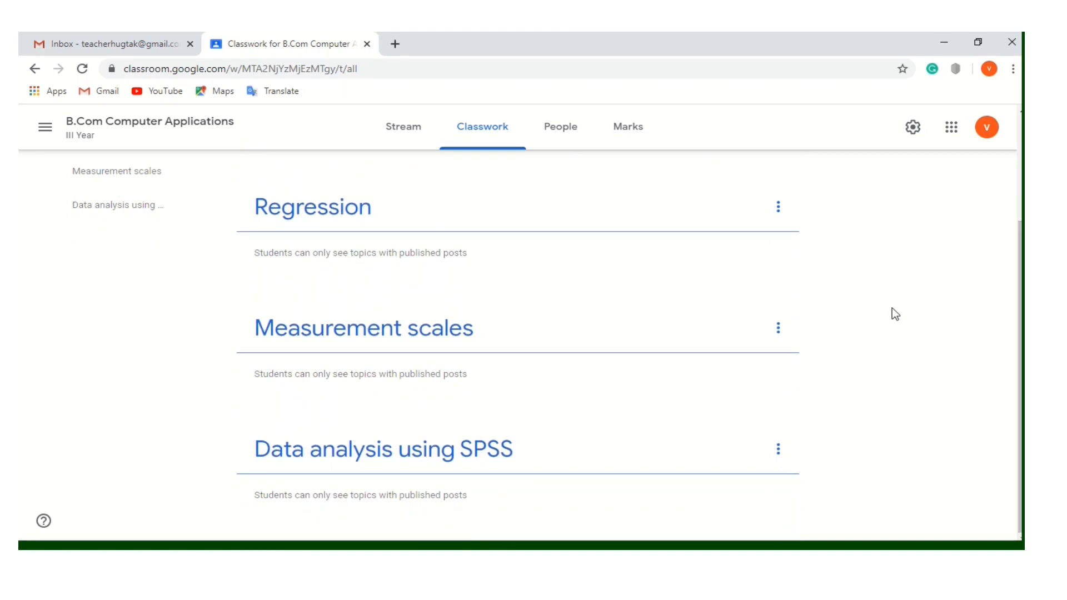
pyautogui.scroll(3, 517, 333)
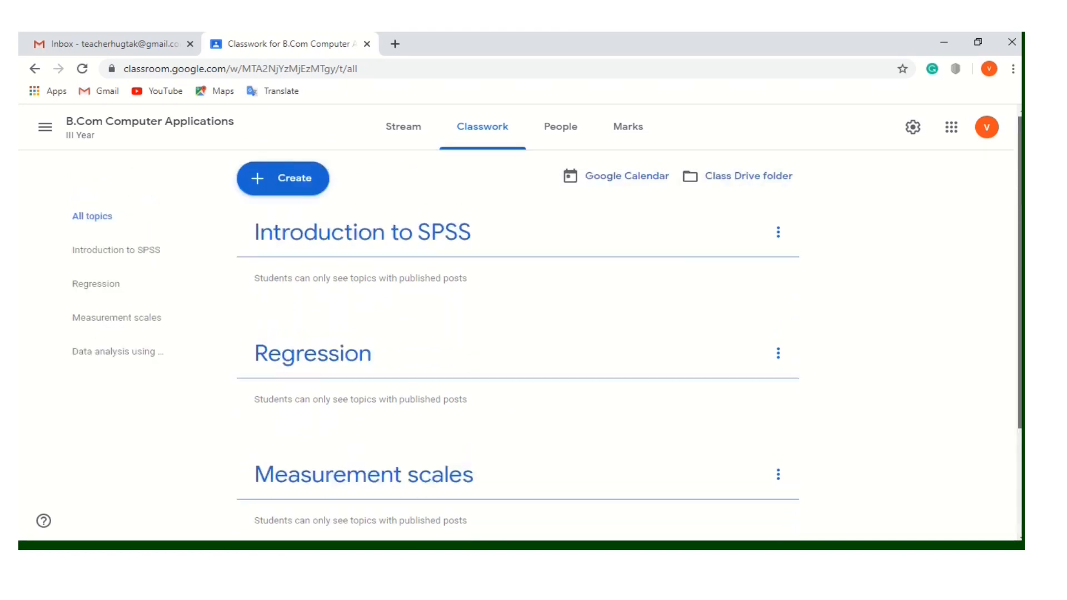
pyautogui.moveTo(470, 45)
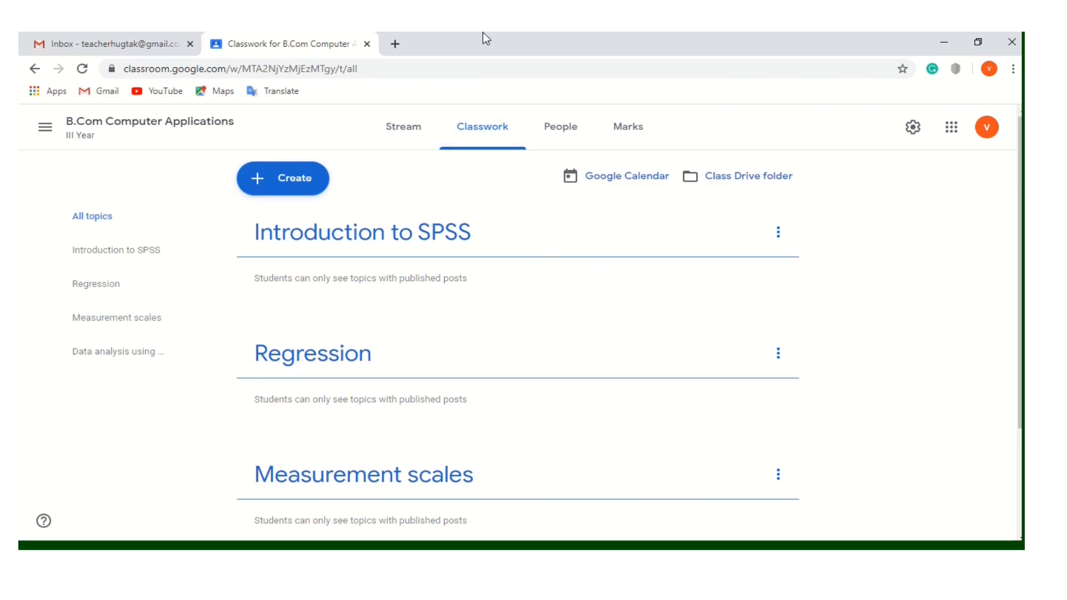
pyautogui.click(470, 66)
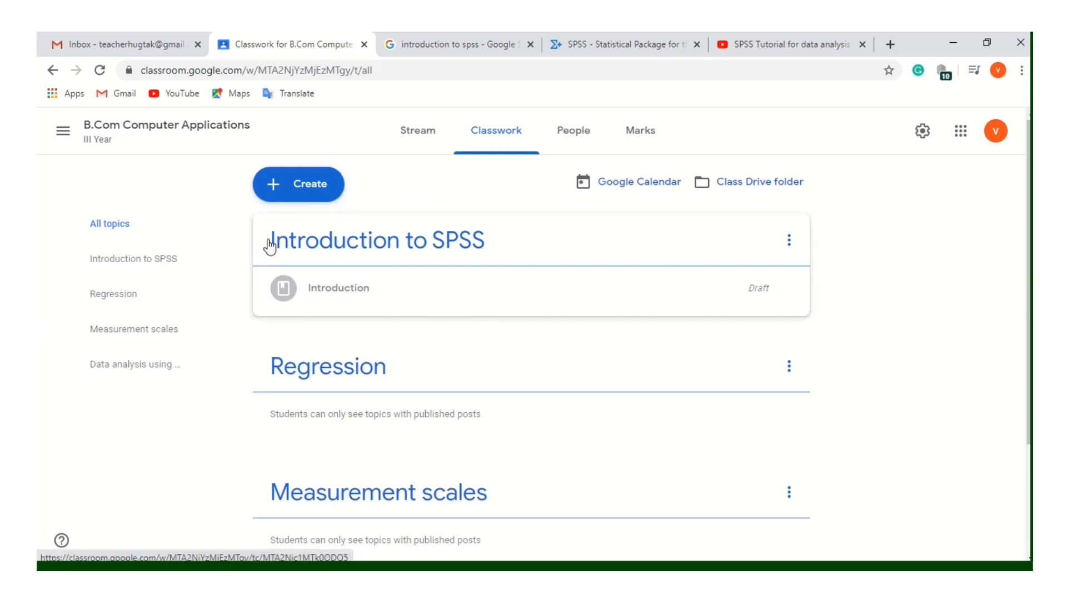
# Step: Create a new classwork material titled "Introduction to SPSS"
pyautogui.click(272, 186)
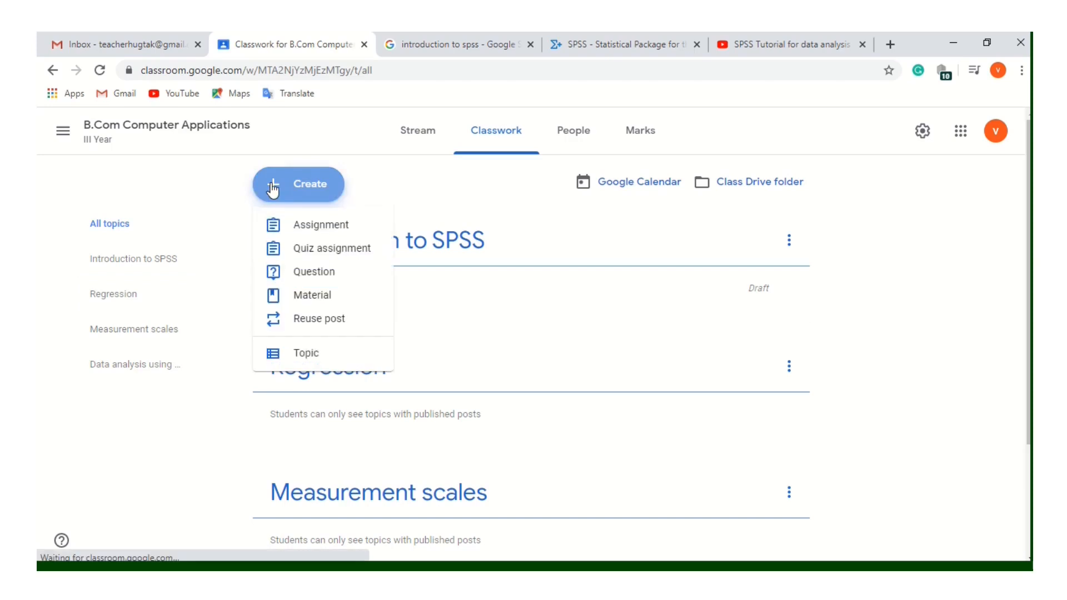
pyautogui.click(307, 300)
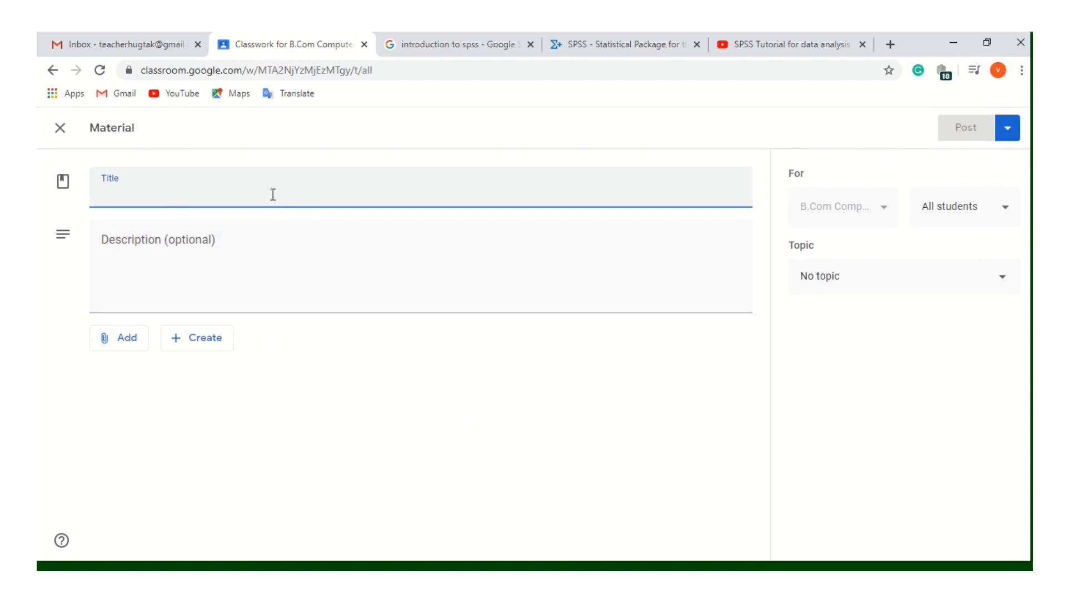
pyautogui.write('In')
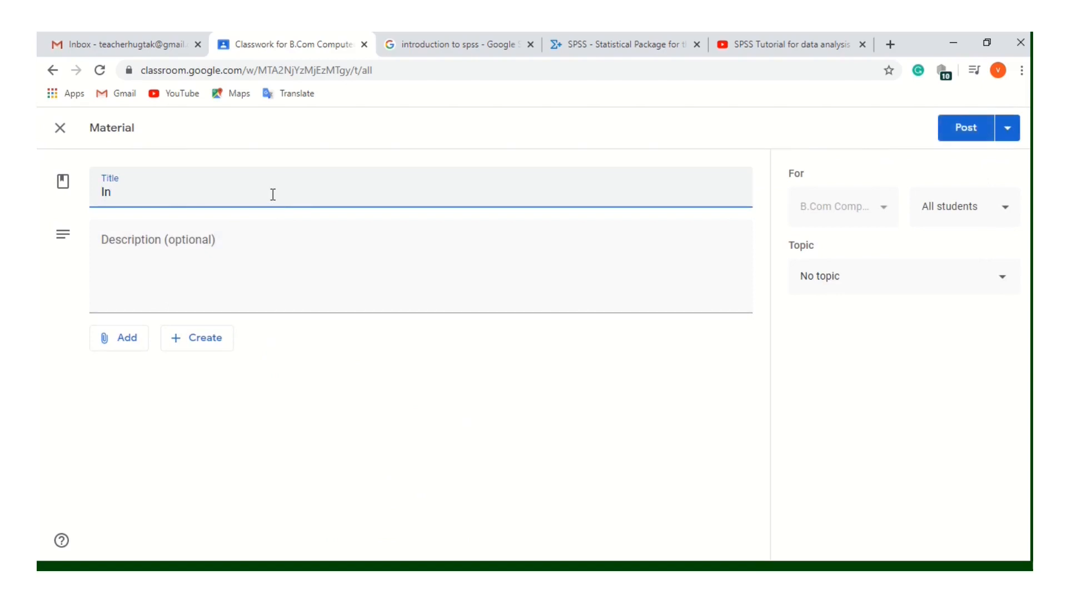
pyautogui.write('troduction to SO')
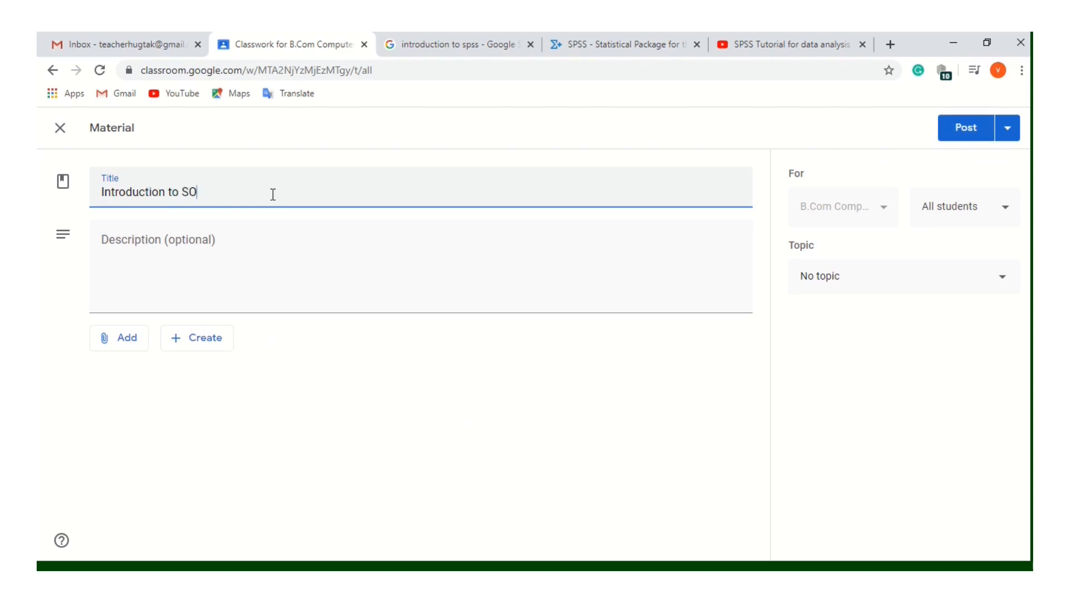
pyautogui.press('BackSpace')
pyautogui.write('S')
pyautogui.press('BackSpace')
pyautogui.write('PSS')
# Step: Enter "Introducing SPSS" as the material's description
pyautogui.press('Tab')
pyautogui.write('i')
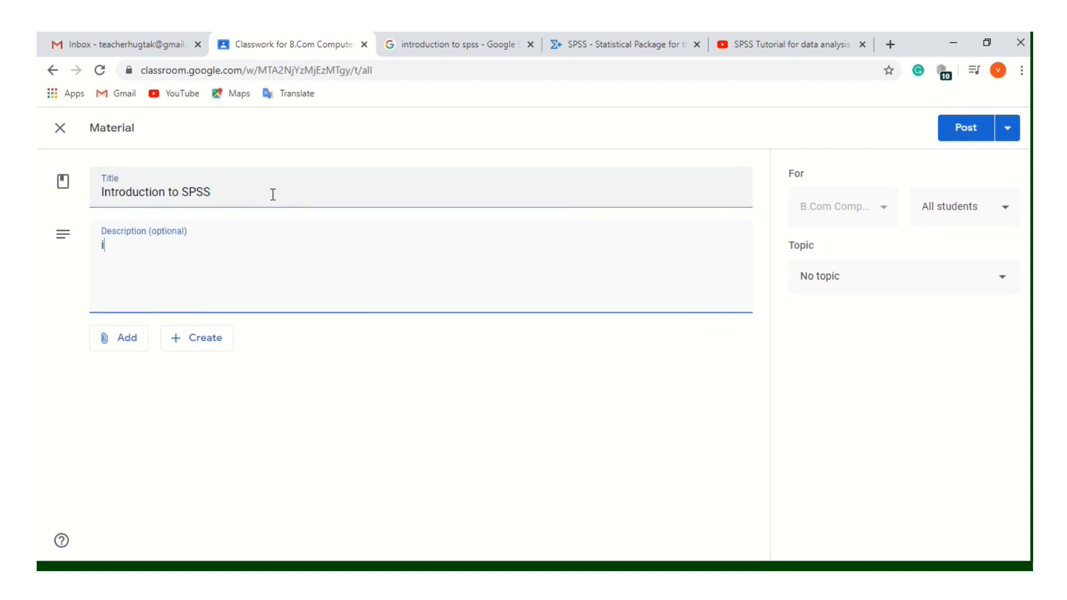
pyautogui.write('N')
pyautogui.press('BackSpace')
pyautogui.press('BackSpace')
pyautogui.write('Introducting')
pyautogui.press('BackSpace')
pyautogui.press('BackSpace')
pyautogui.press('BackSpace')
pyautogui.press('BackSpace')
pyautogui.press('BackSpace')
pyautogui.write('ing SPSS')
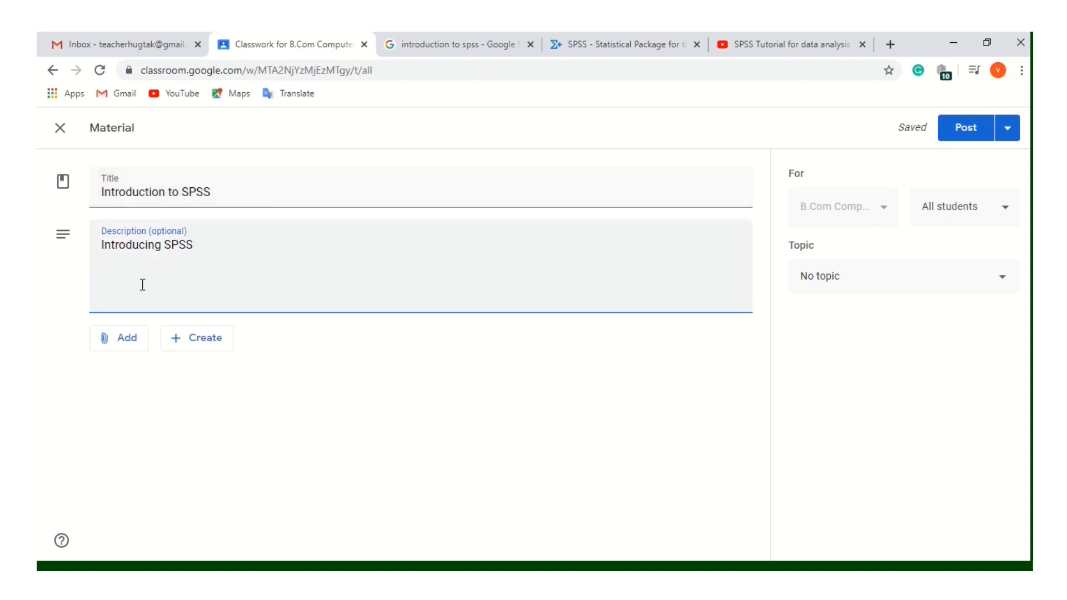
# Step: Attach the recent Google Drive file "Contingent Valuation exmple.pdf" to the material
pyautogui.click(127, 345)
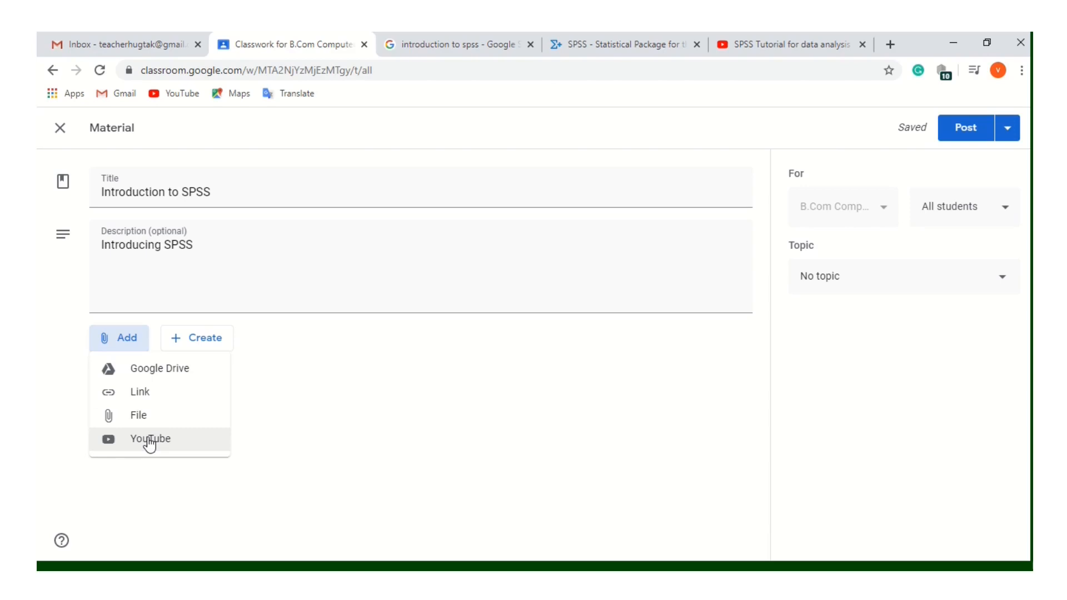
pyautogui.click(162, 372)
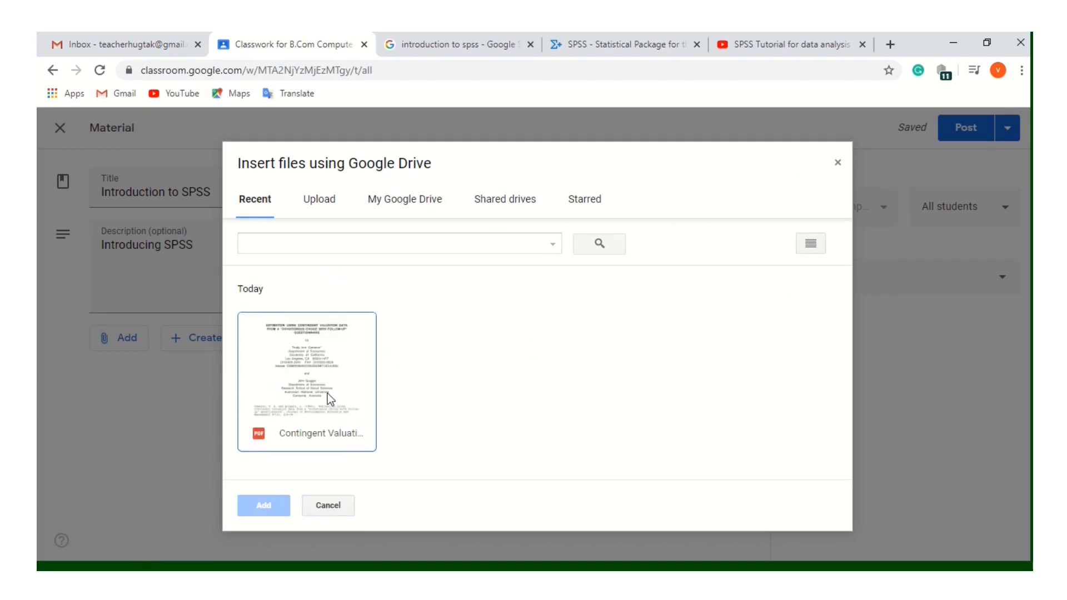
pyautogui.click(328, 393)
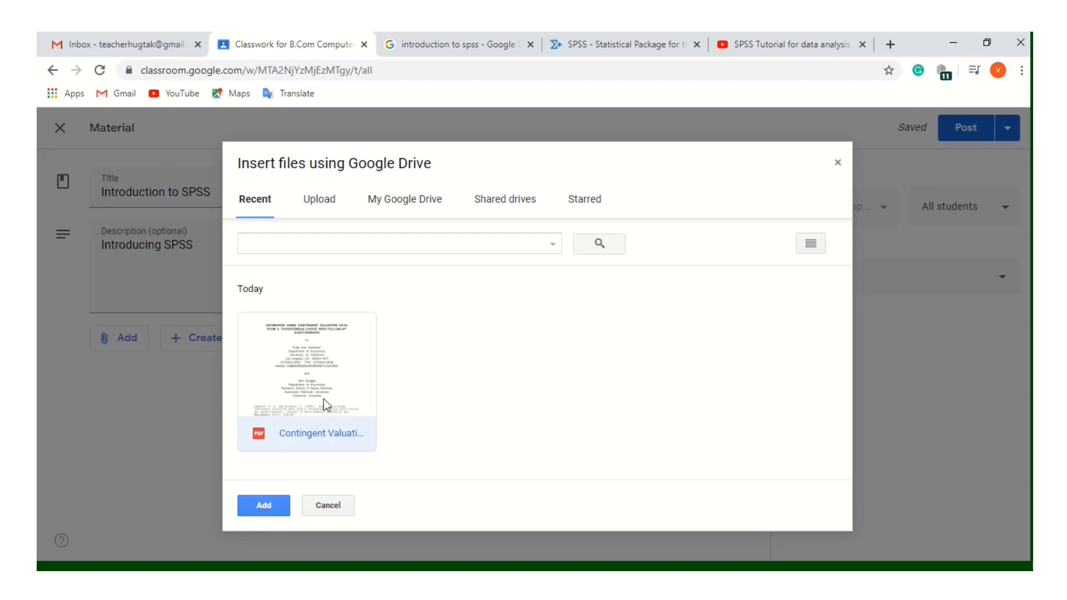
pyautogui.click(259, 505)
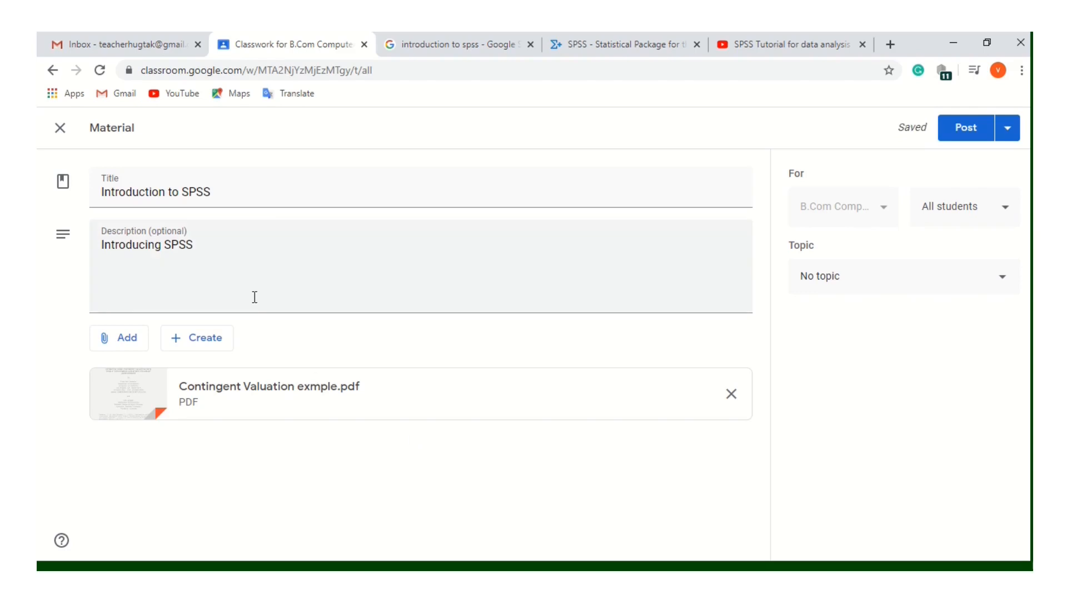
# Step: Copy the address of the open spss-tutorials.com/spss-what-is-it/ page and attach it to the material as a link
pyautogui.click(125, 341)
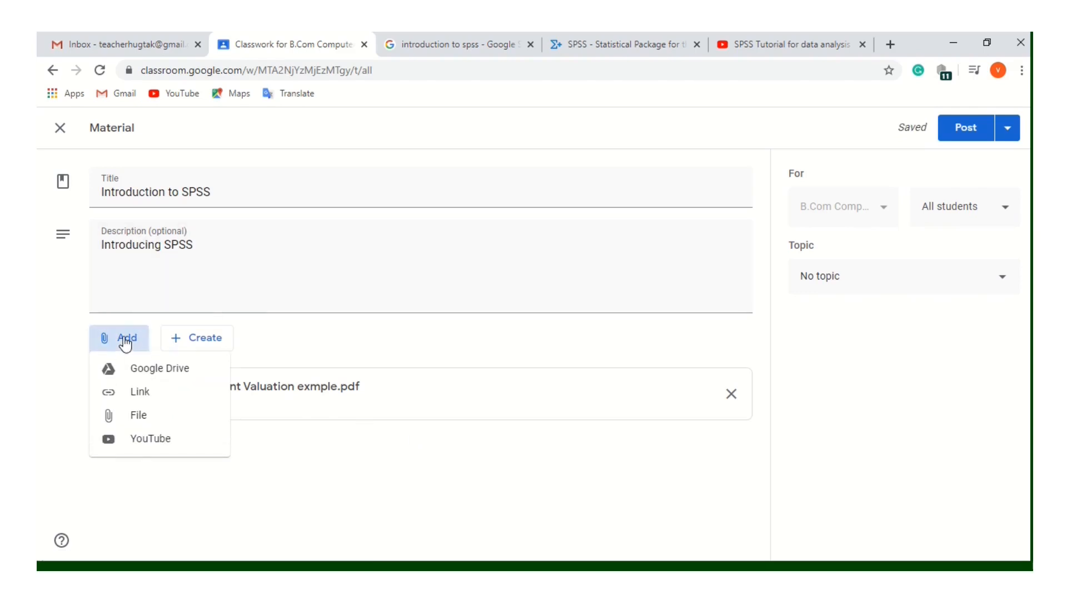
pyautogui.click(146, 394)
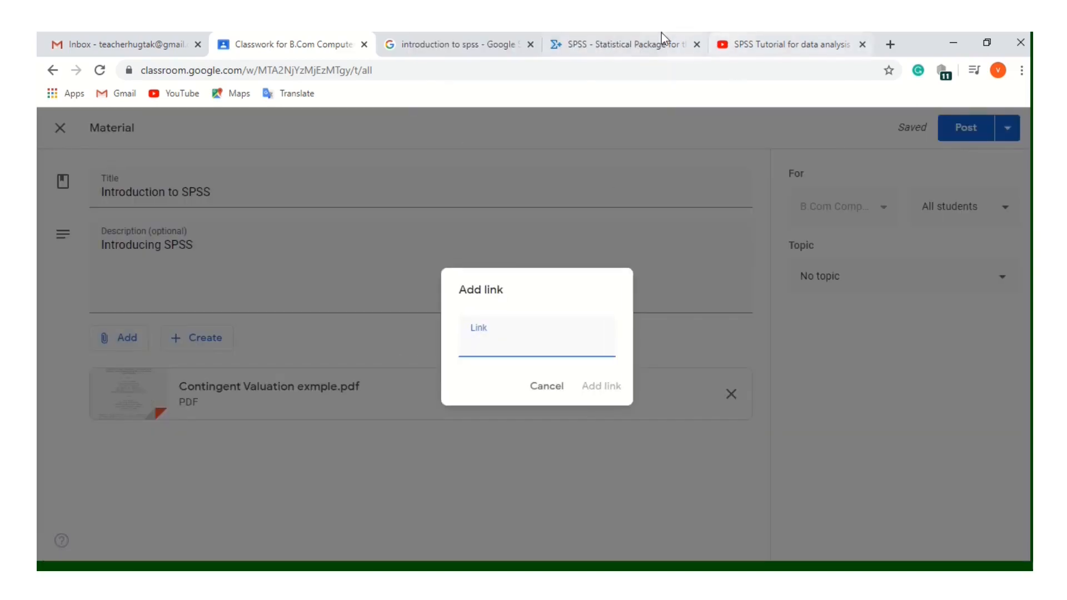
pyautogui.click(625, 33)
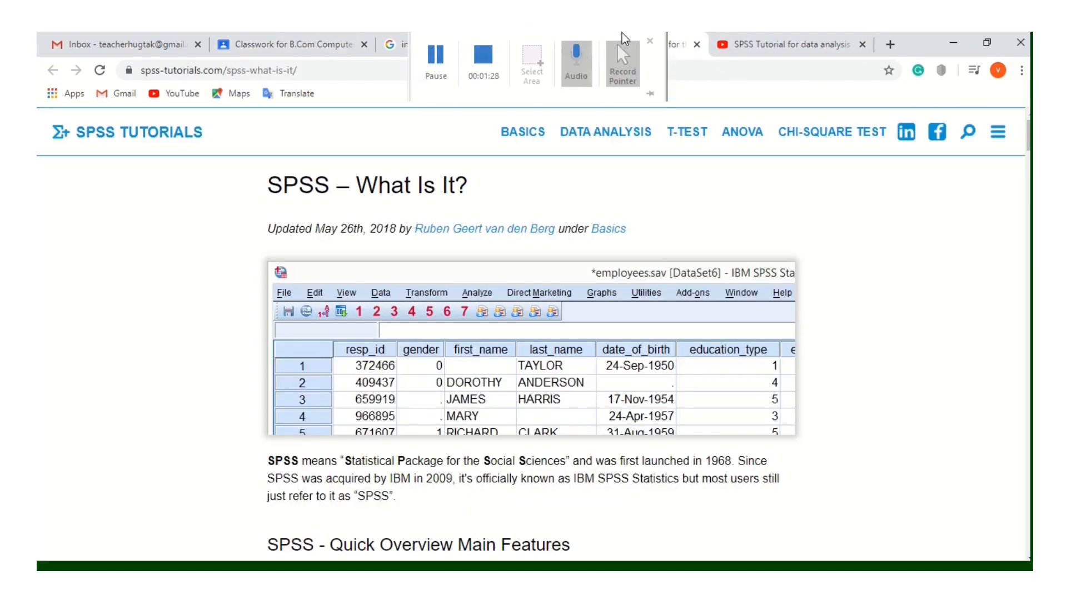
pyautogui.click(354, 72)
pyautogui.rightClick(353, 71)
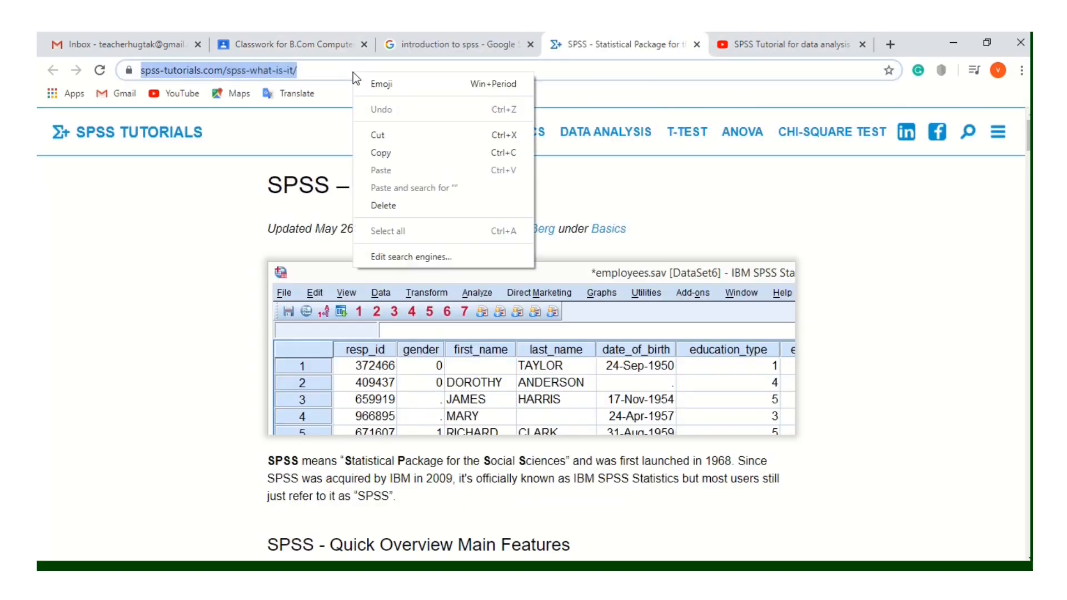
pyautogui.click(381, 152)
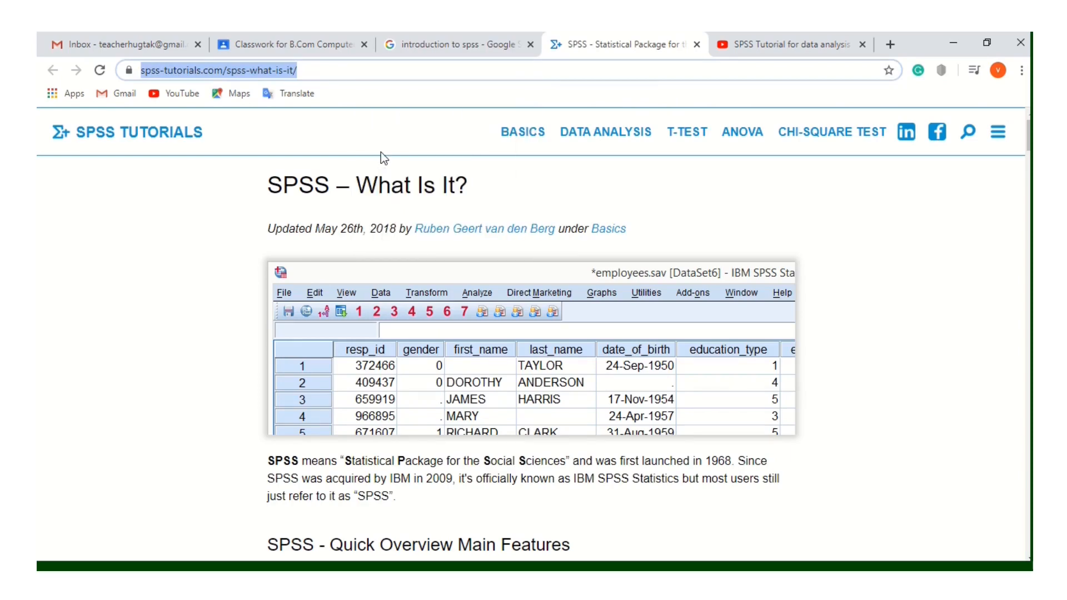
pyautogui.click(297, 42)
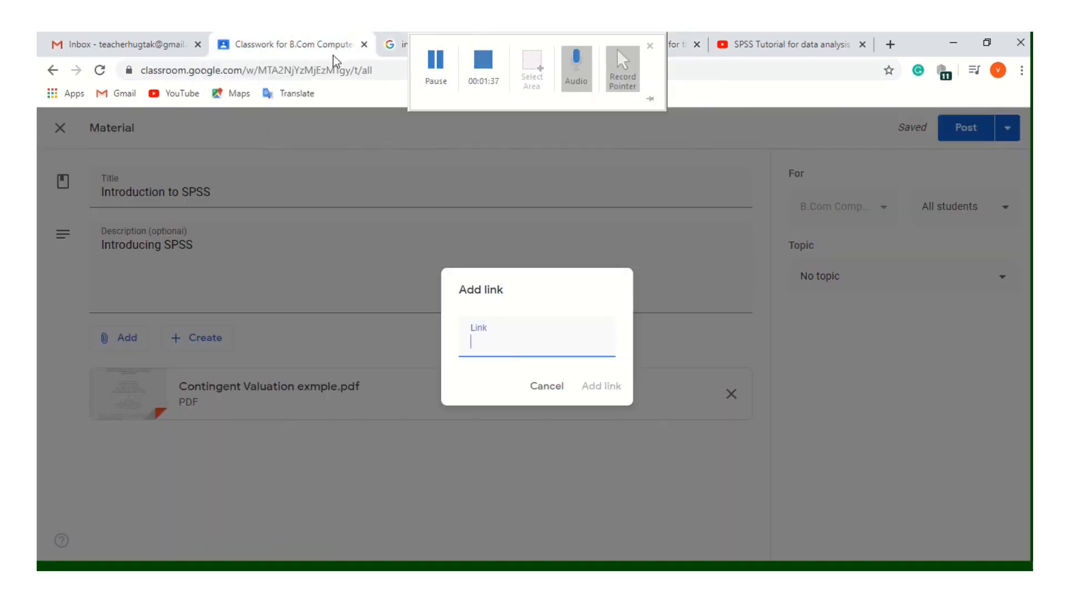
pyautogui.rightClick(479, 348)
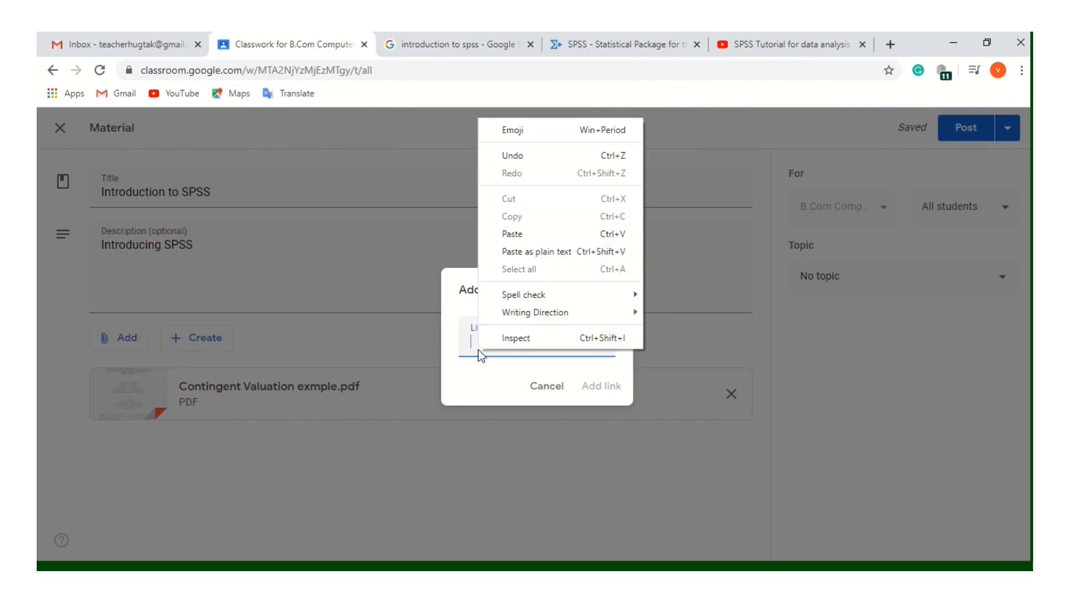
pyautogui.click(519, 226)
pyautogui.click(601, 389)
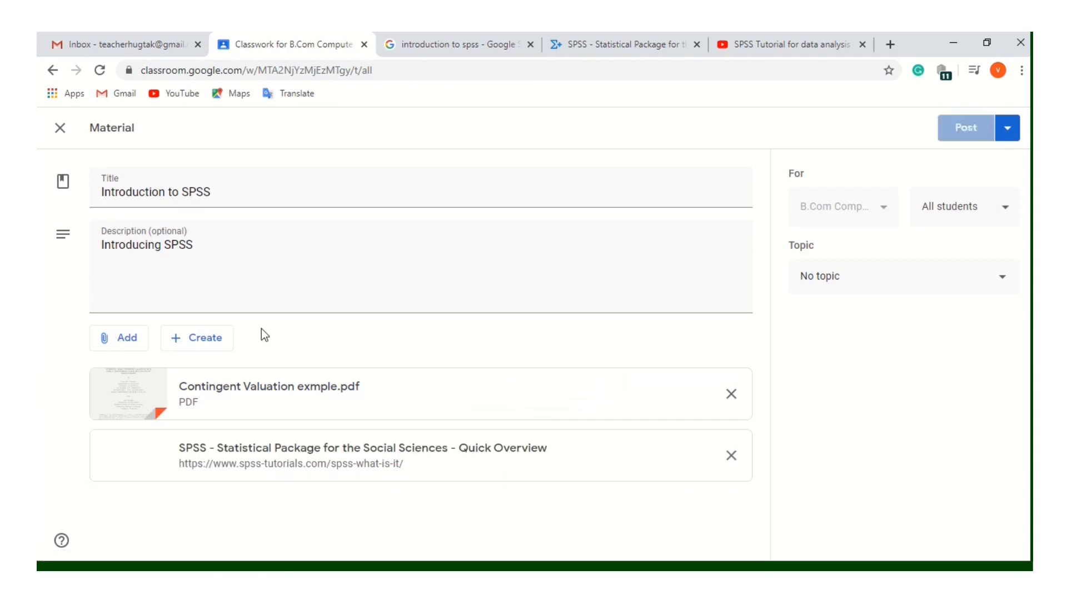
# Step: Upload "Does FL influence fincl advice.pdf" from the SPSS folder on drive D and attach it to the material
pyautogui.click(129, 341)
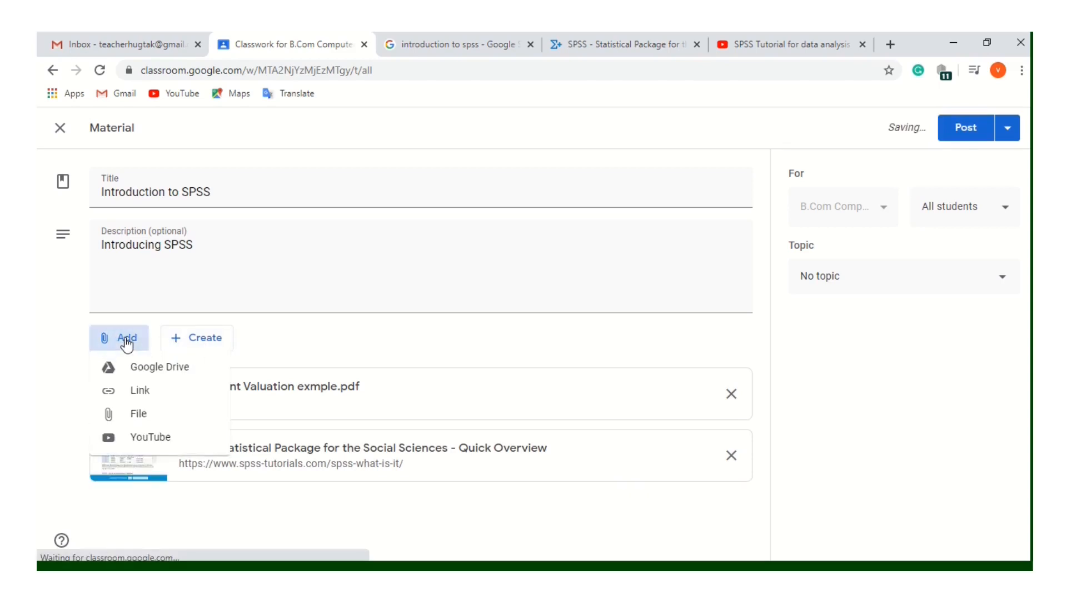
pyautogui.click(140, 416)
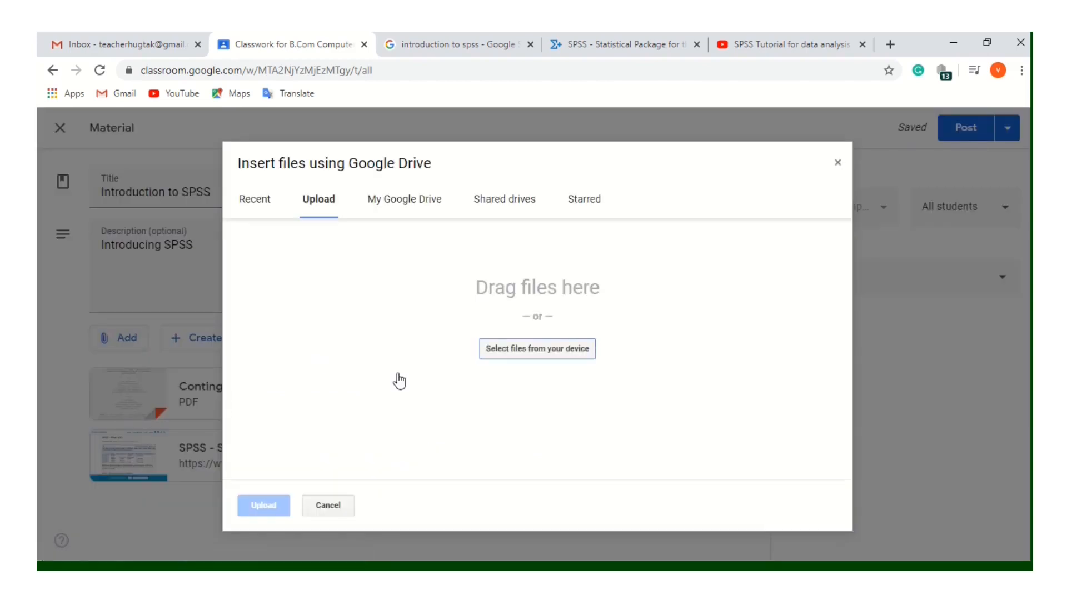
pyautogui.click(549, 351)
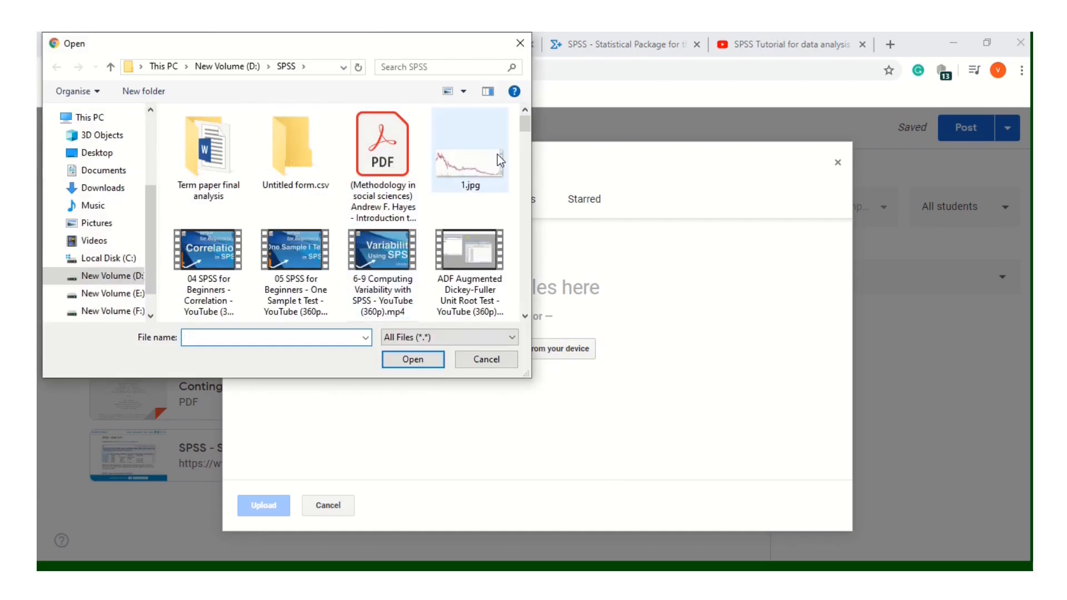
pyautogui.moveTo(526, 122); pyautogui.dragTo(525, 162)
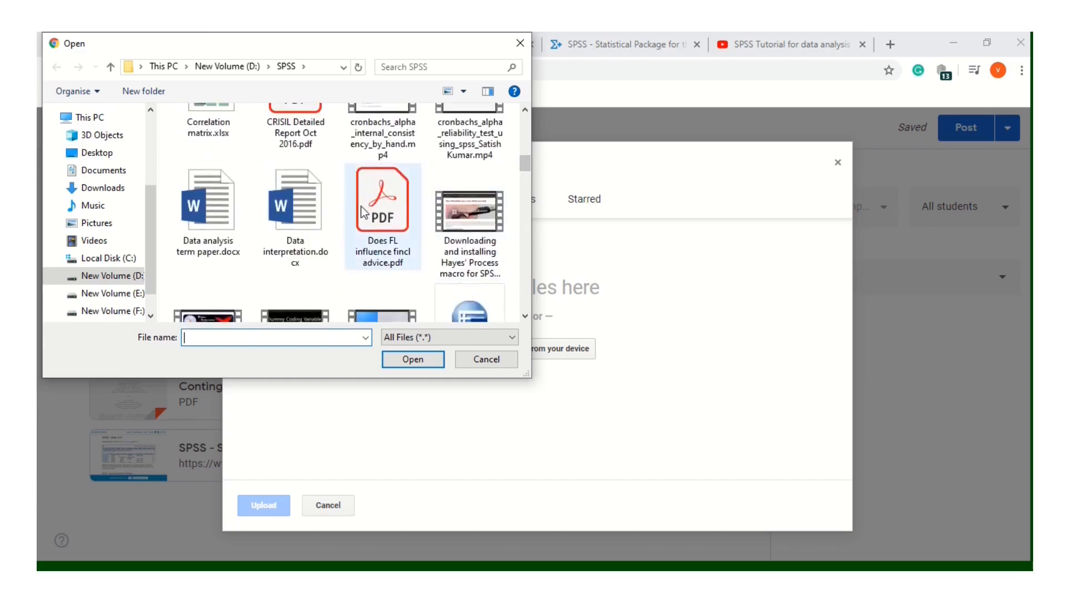
pyautogui.doubleClick(378, 208)
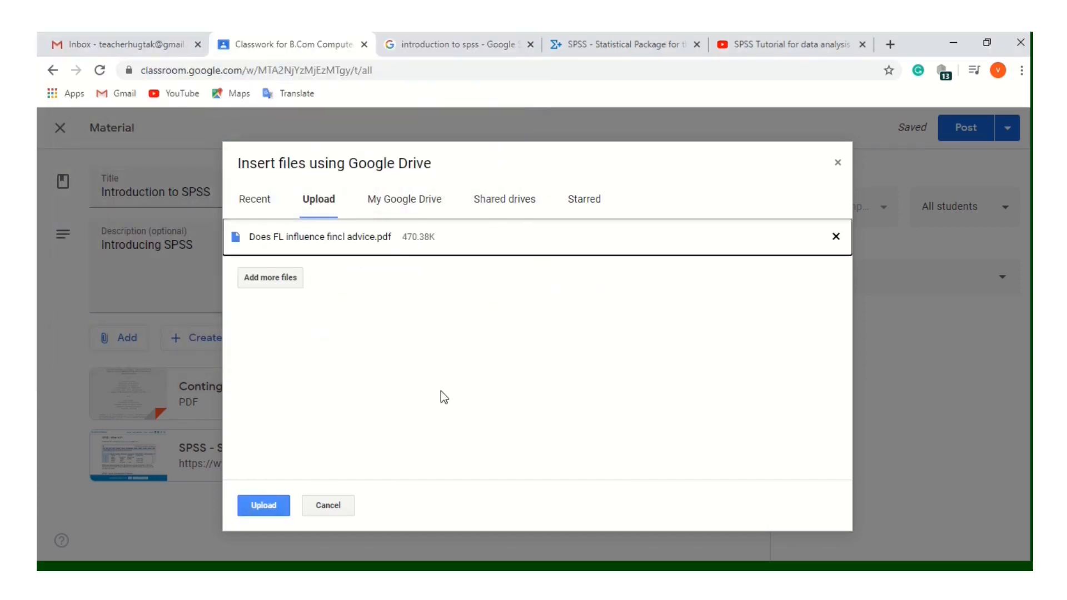
pyautogui.click(261, 506)
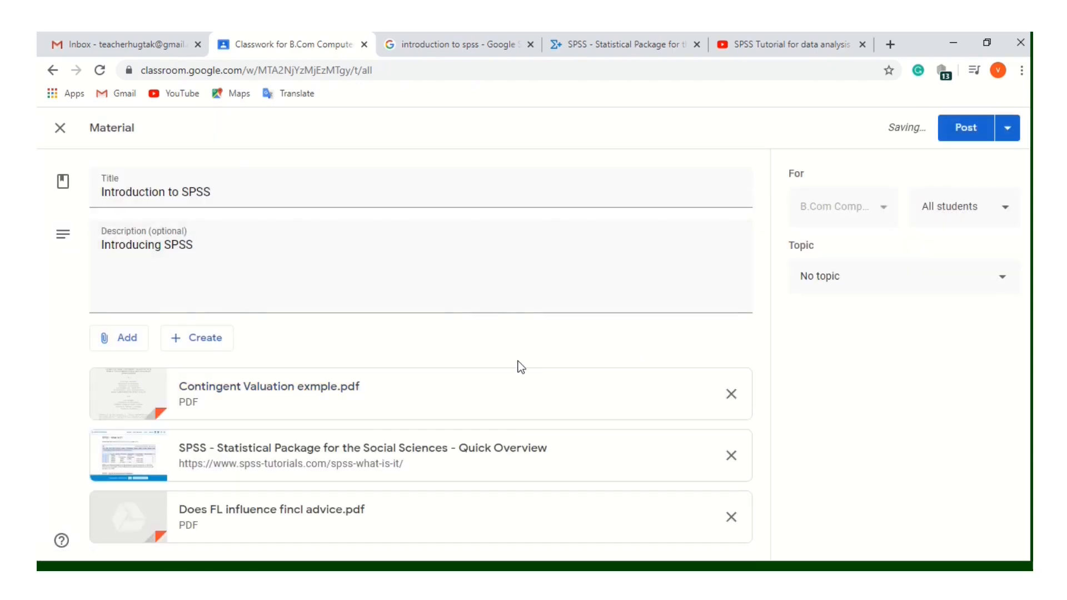
# Step: Attach the open YouTube video "SPSS Tutorial for data analysis | SPSS for Beginners" to the material by its copied URL
pyautogui.click(108, 340)
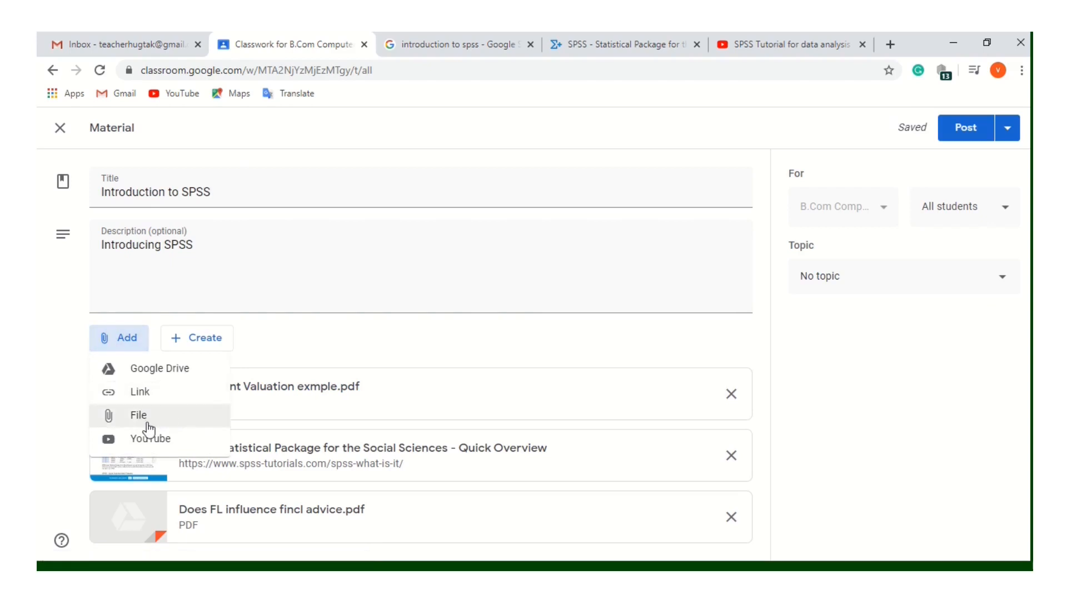
pyautogui.click(103, 442)
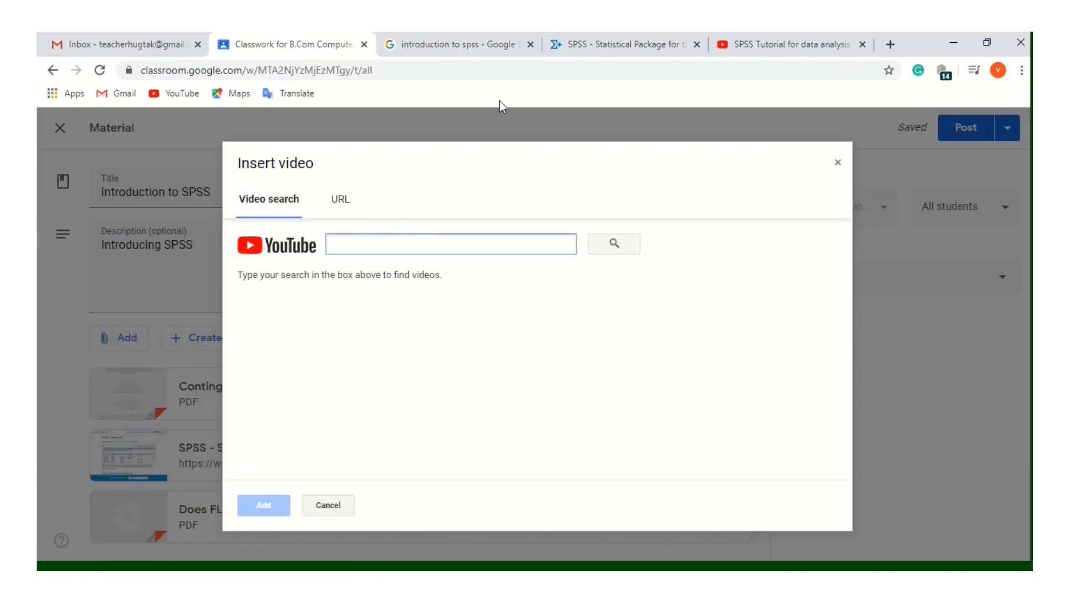
pyautogui.click(340, 201)
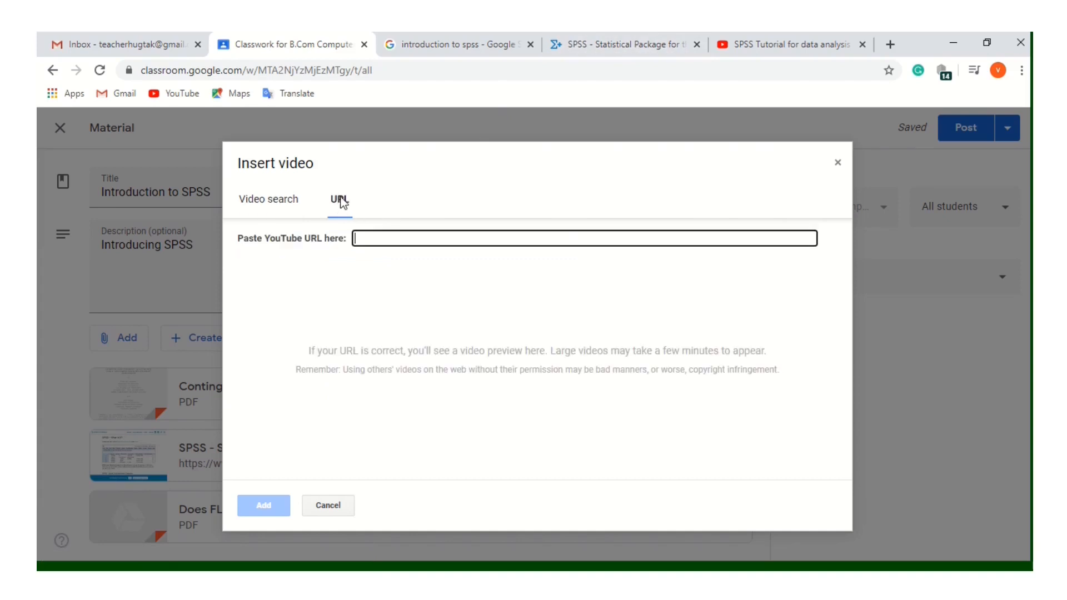
pyautogui.click(735, 50)
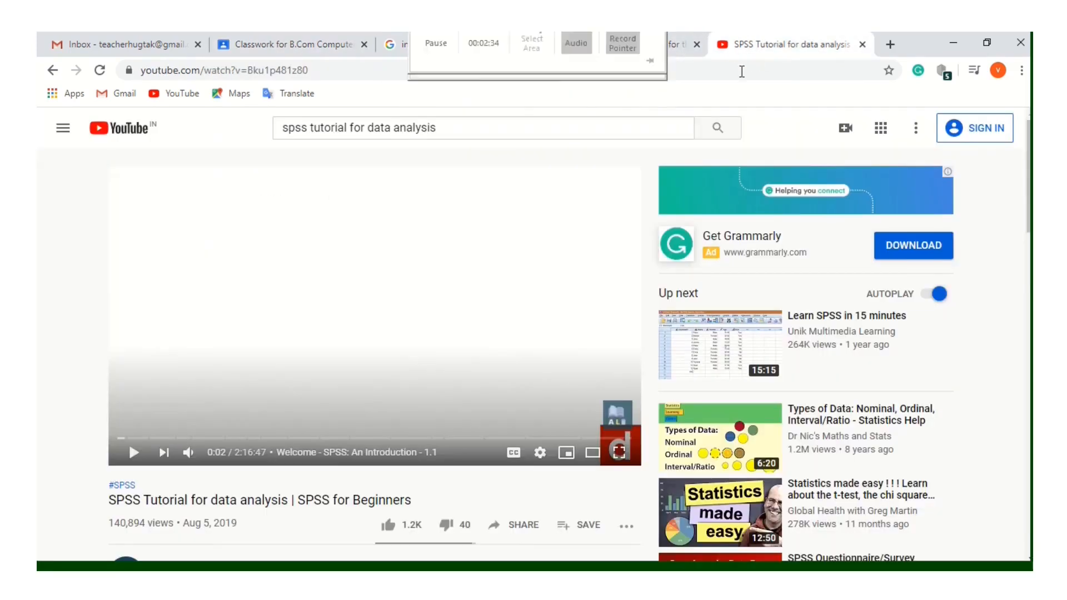
pyautogui.click(731, 73)
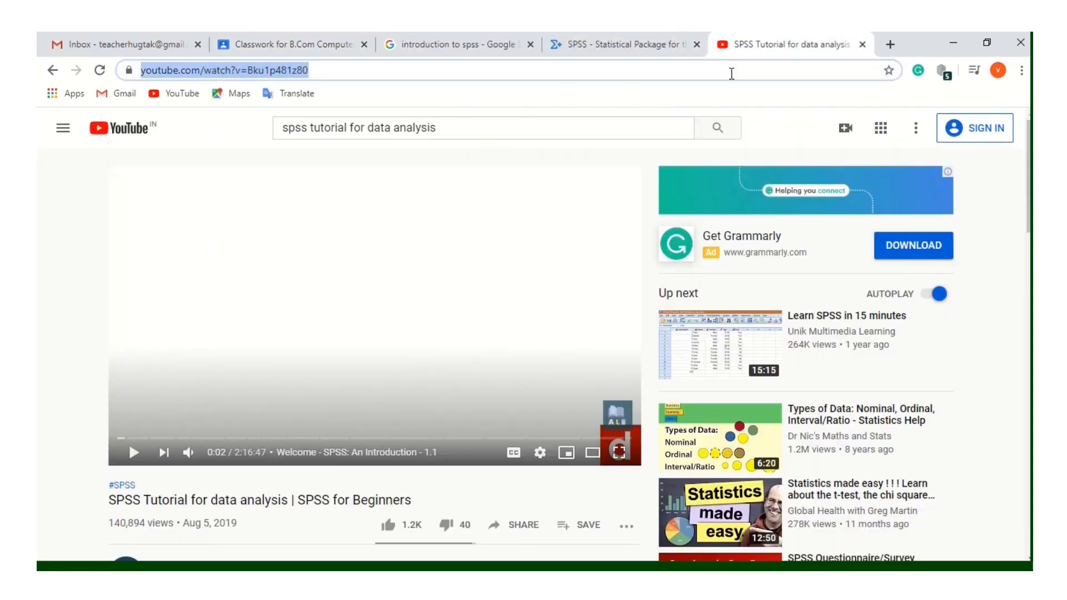
pyautogui.rightClick(747, 71)
pyautogui.click(748, 156)
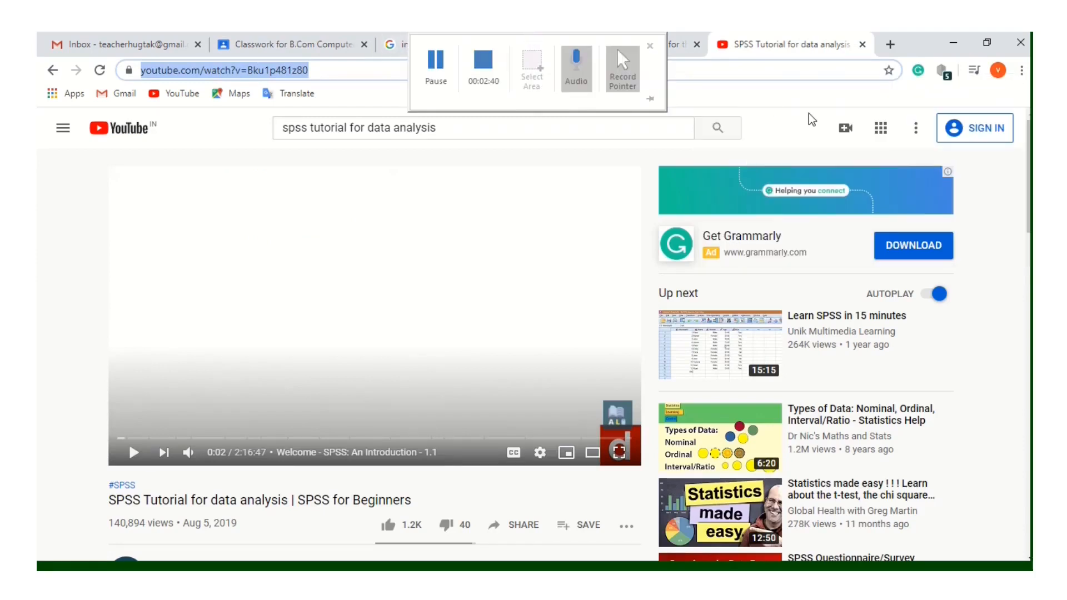
pyautogui.click(286, 39)
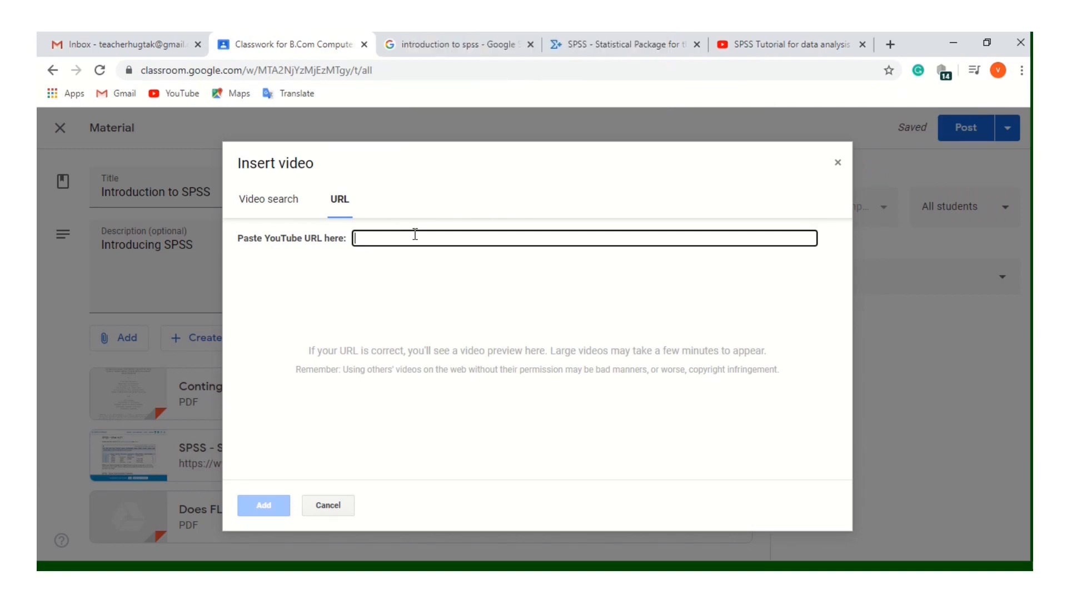
pyautogui.hotkey('ctrl', 'v')
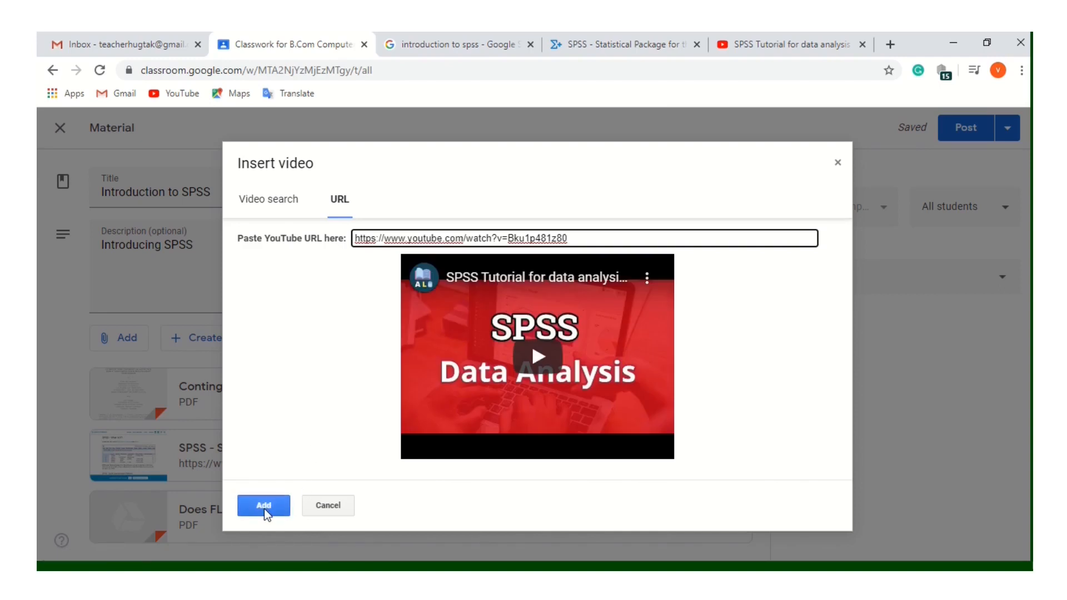
pyautogui.click(264, 507)
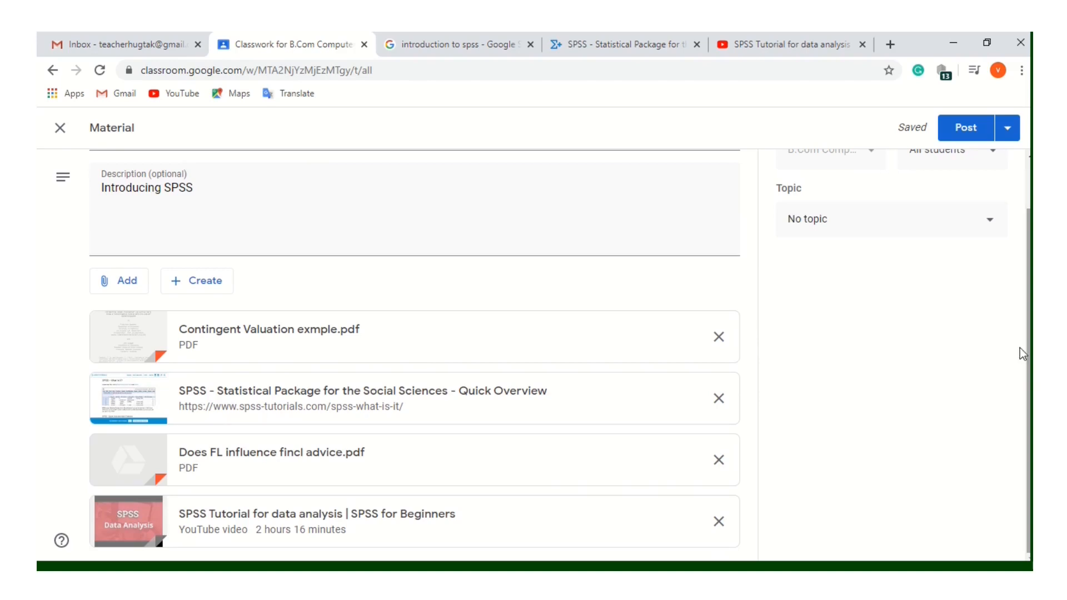
# Step: File the material under the "Introduction to SPSS" topic and check which students it is addressed to
pyautogui.scroll(1, 1025, 346)
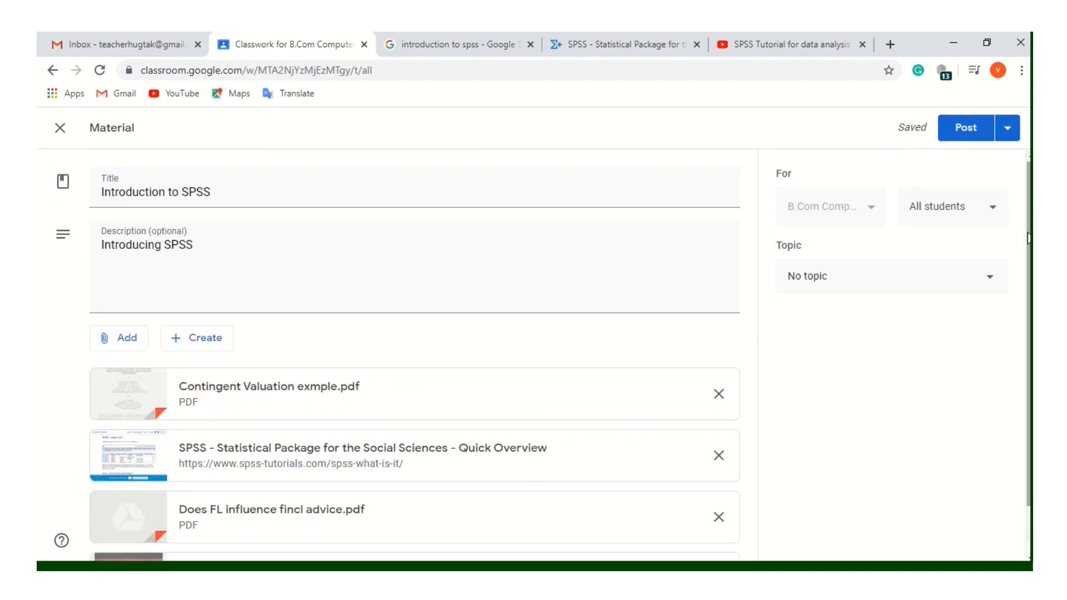
pyautogui.click(847, 284)
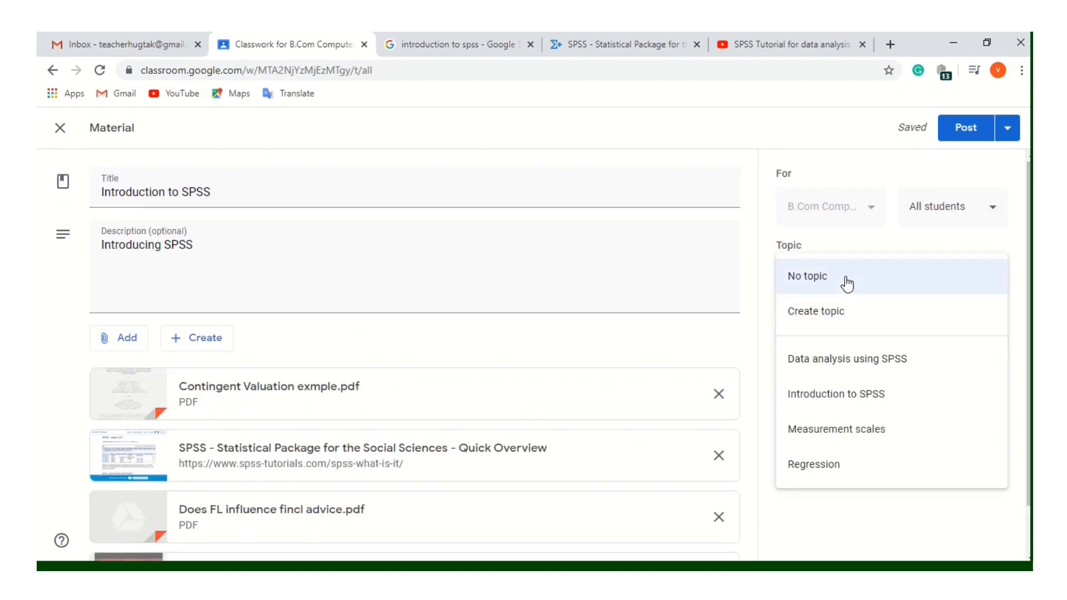
pyautogui.click(836, 399)
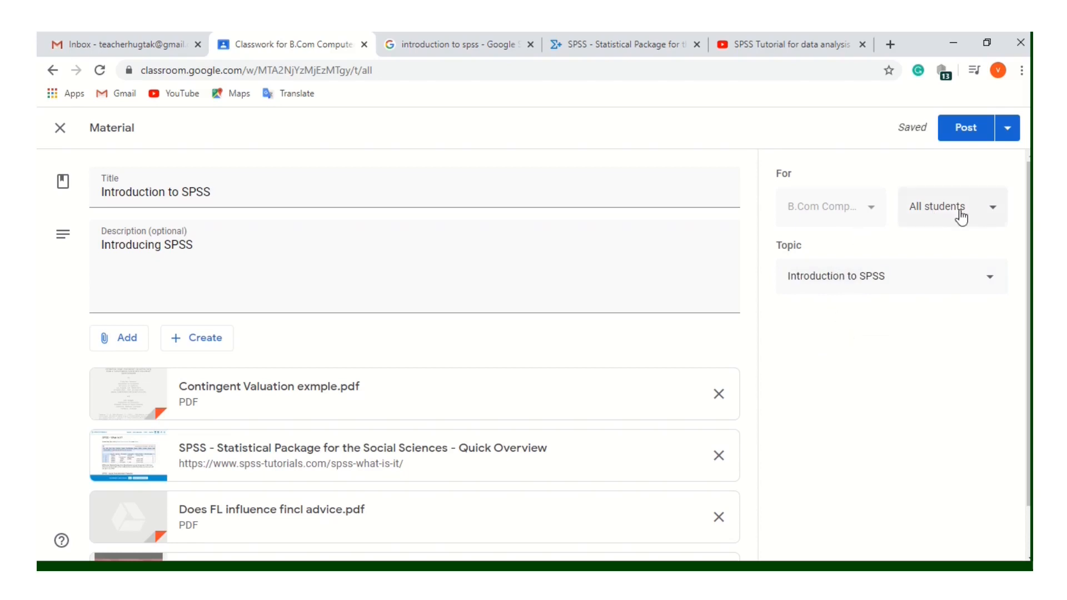
pyautogui.click(976, 214)
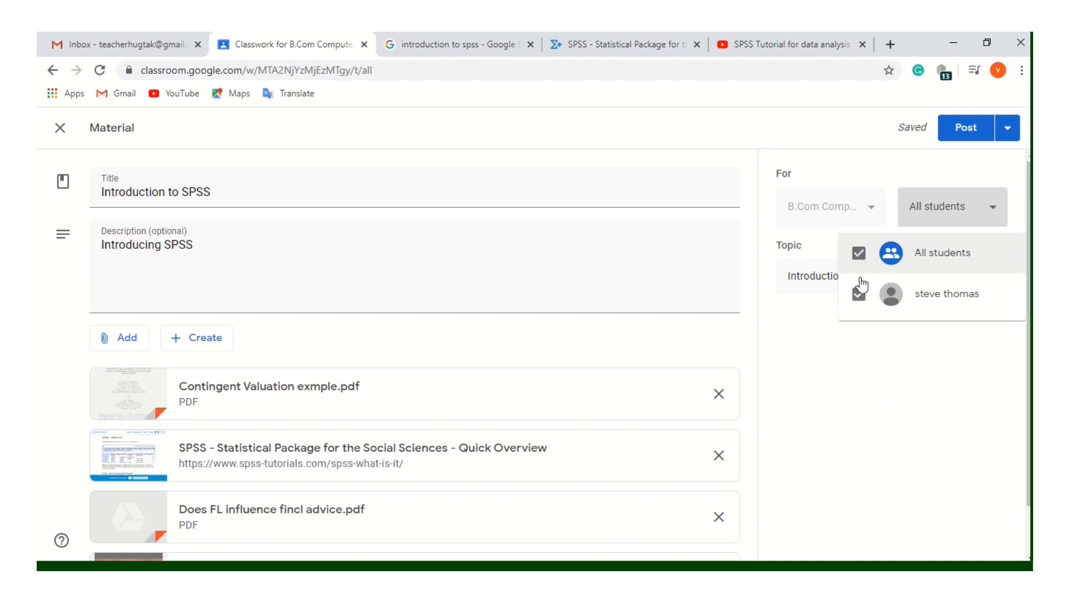
pyautogui.click(893, 378)
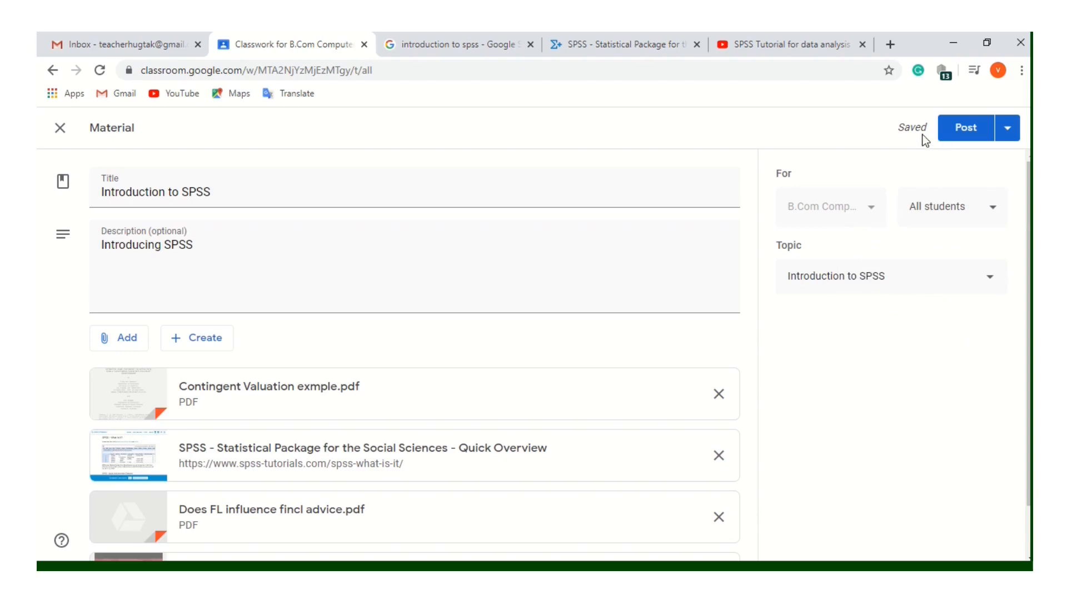
pyautogui.click(1008, 136)
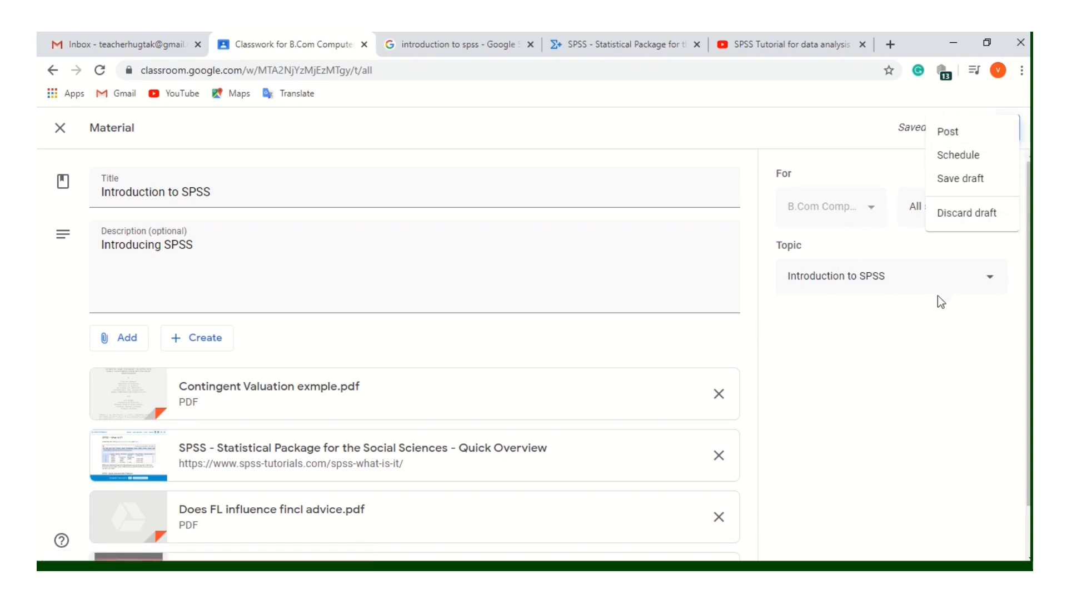
pyautogui.click(958, 158)
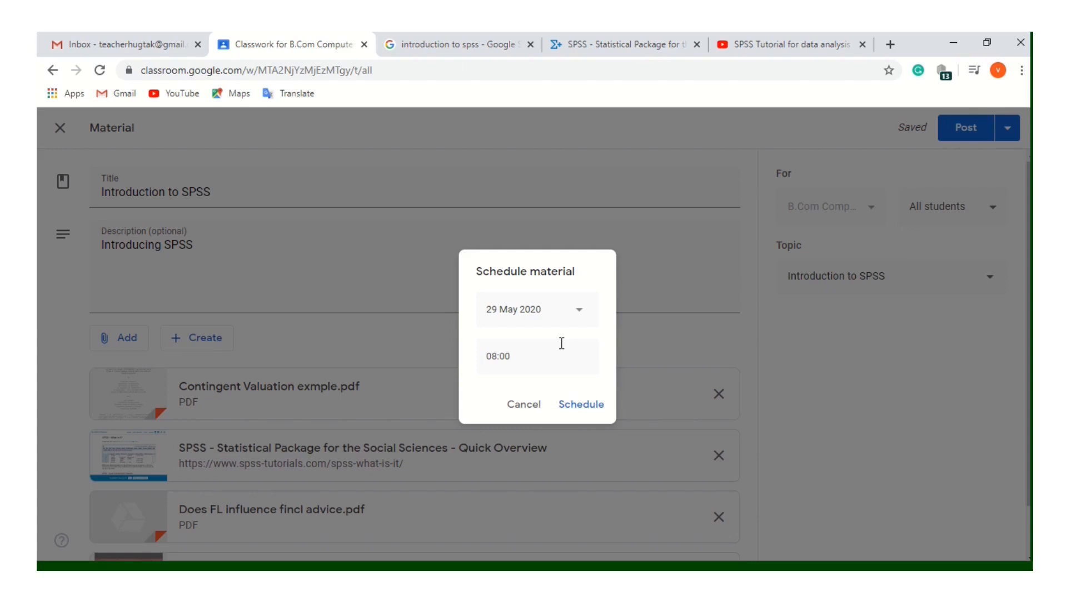
pyautogui.click(523, 405)
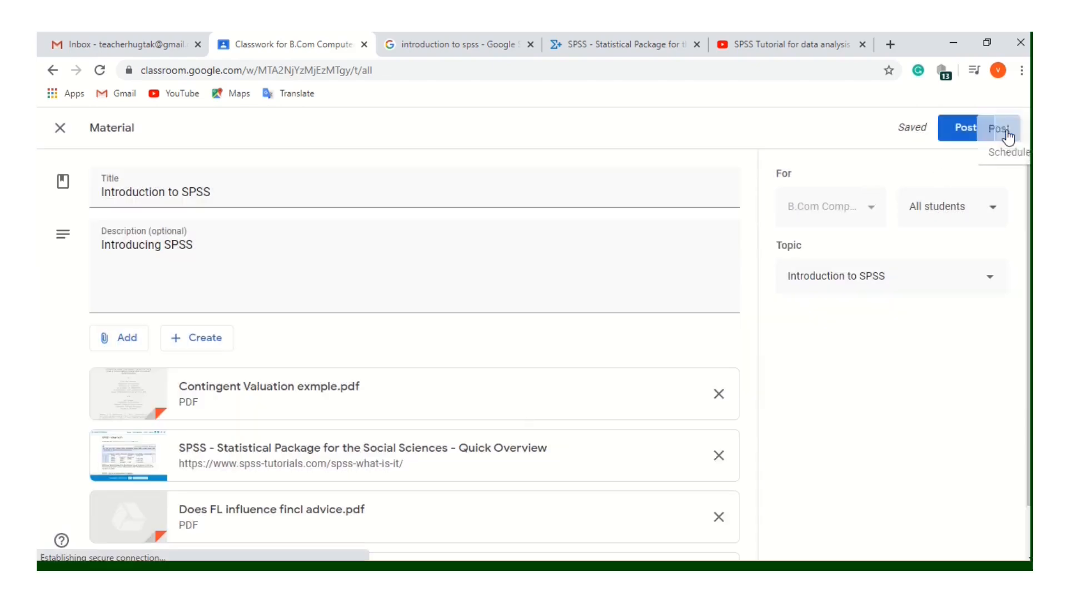
# Step: Post the "Introduction to SPSS" material to the class immediately
pyautogui.click(1007, 133)
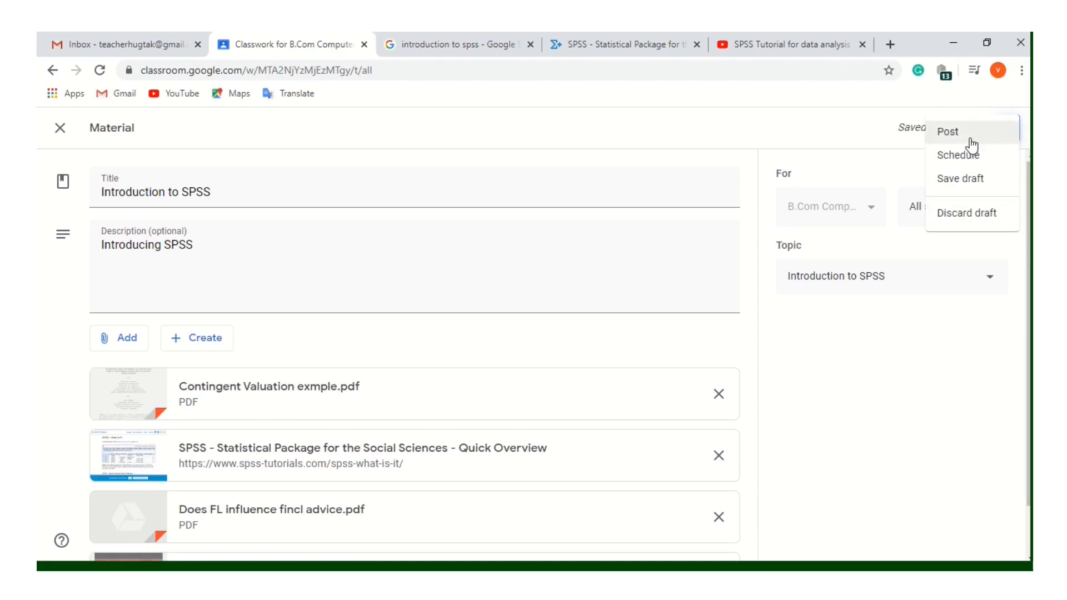
pyautogui.click(971, 146)
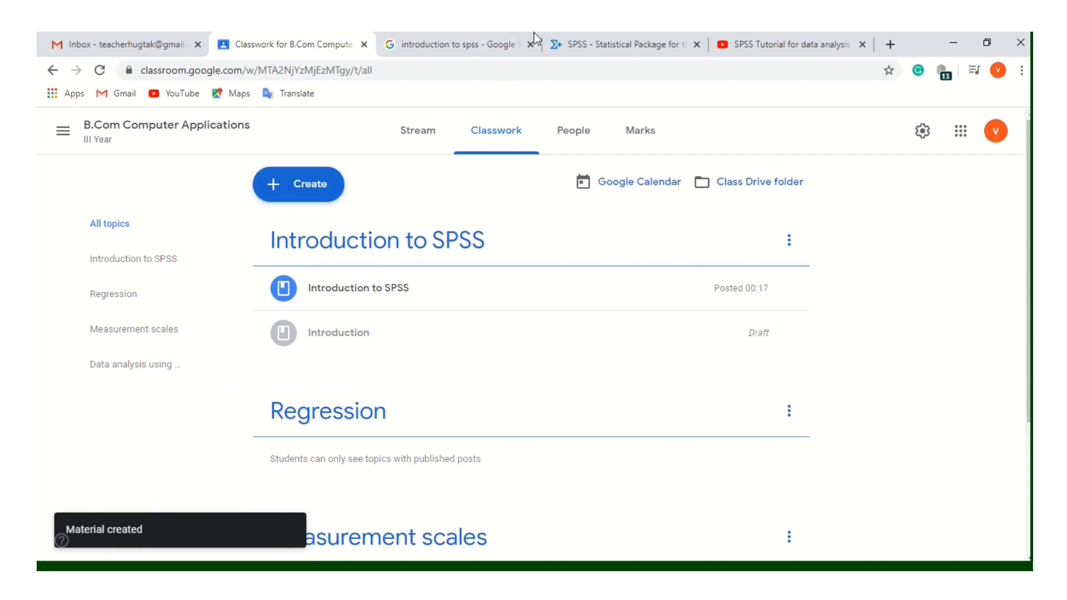
pyautogui.moveTo(538, 32)
pyautogui.click(482, 69)
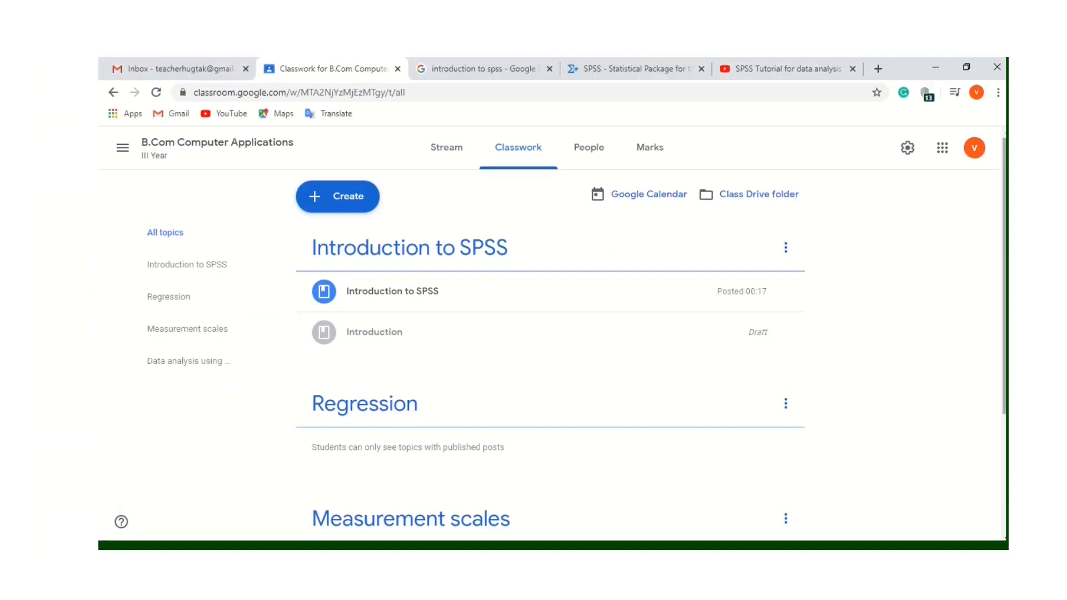
pyautogui.moveTo(1003, 221); pyautogui.dragTo(1004, 244)
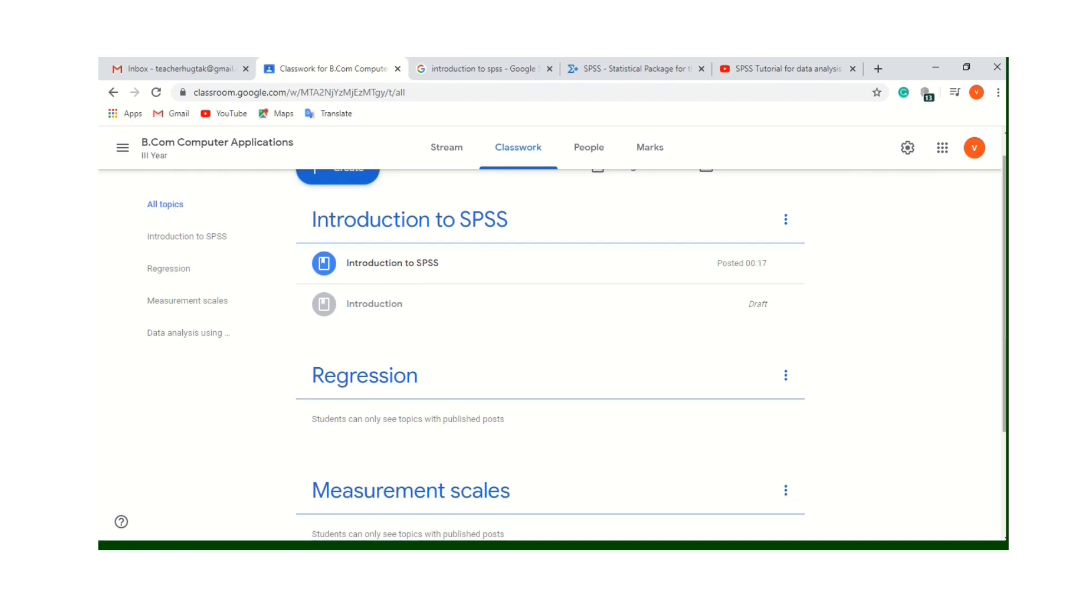
pyautogui.scroll(1, 1003, 289)
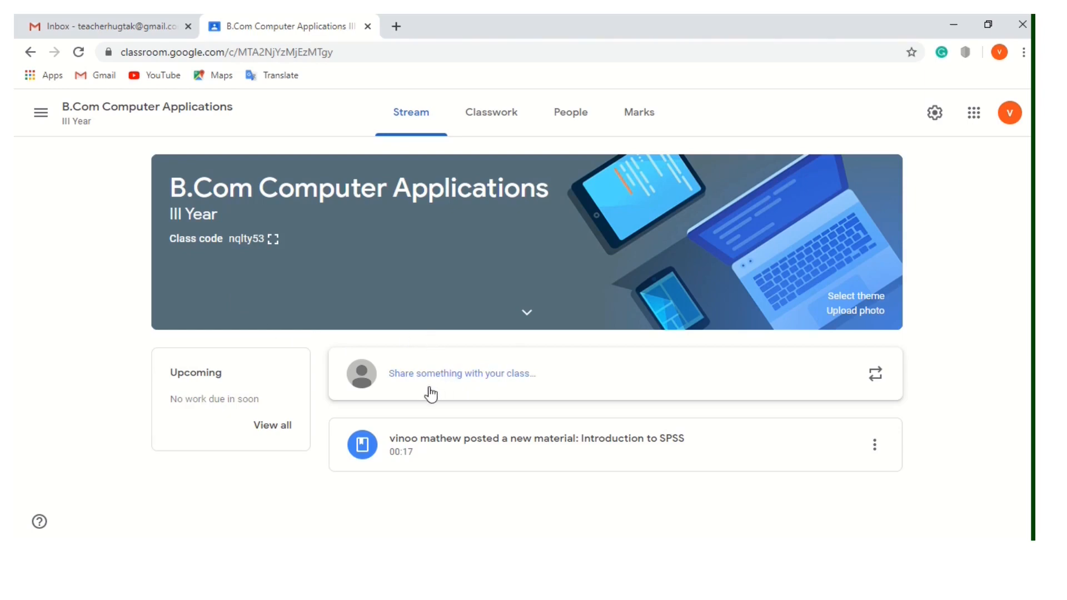
# Step: Post the announcement "Hi , how are you ?" to all students in the class stream
pyautogui.click(406, 391)
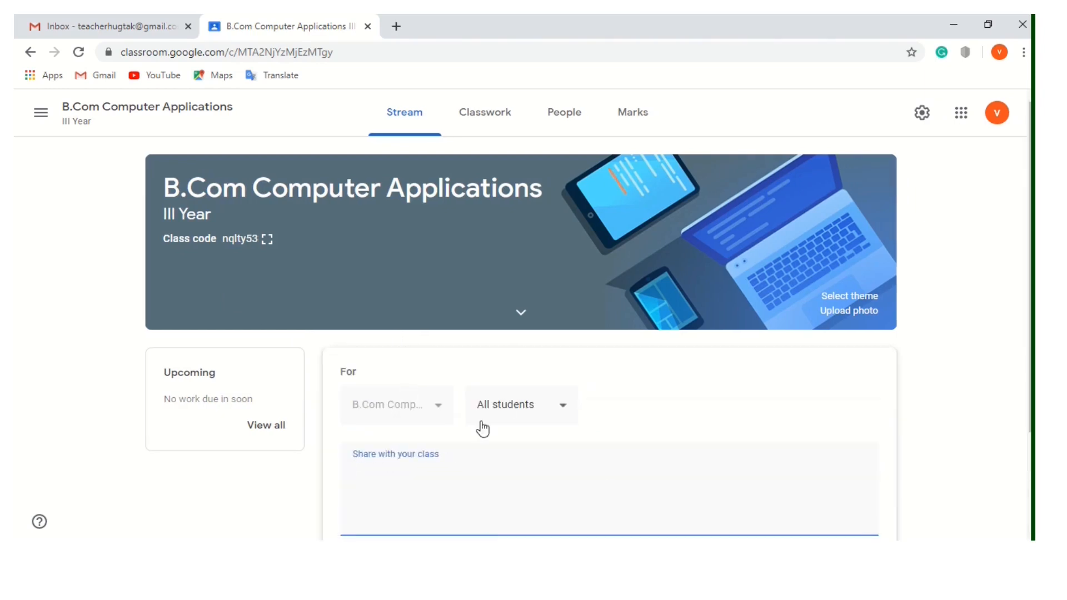
pyautogui.write('Hi , how are tcu')
pyautogui.press('BackSpace')
pyautogui.press('BackSpace')
pyautogui.press('BackSpace')
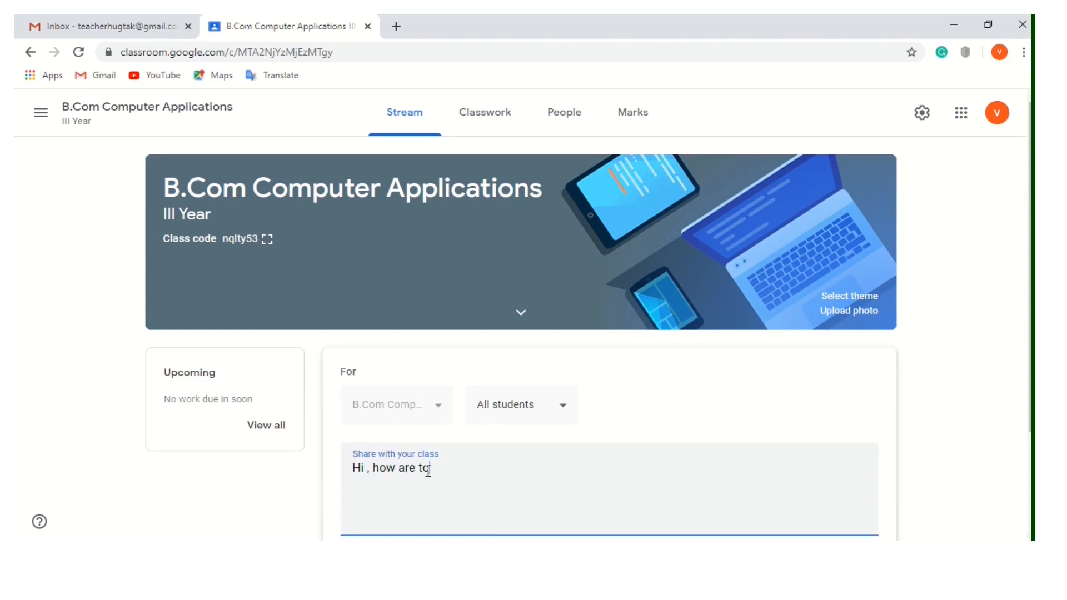
pyautogui.write('you ?')
pyautogui.scroll(-2, 837, 411)
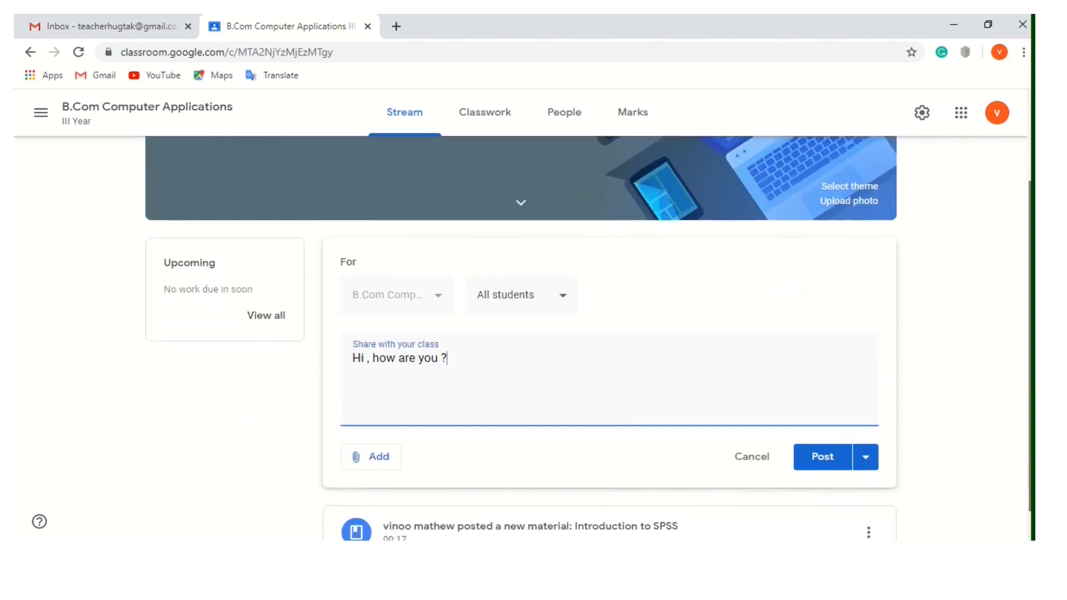
pyautogui.click(814, 460)
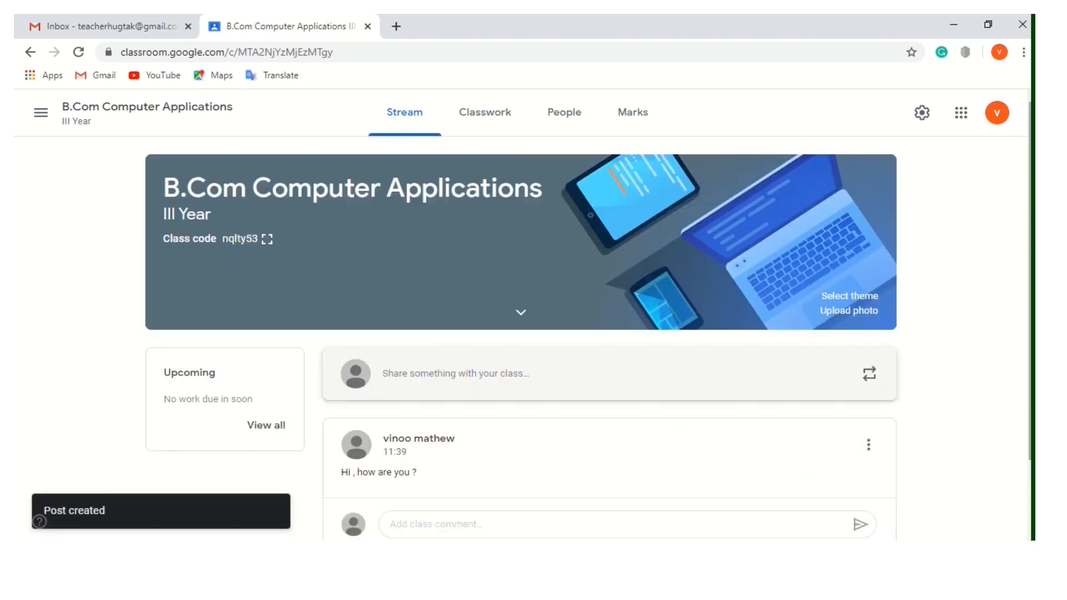
pyautogui.moveTo(1029, 244); pyautogui.dragTo(1030, 222)
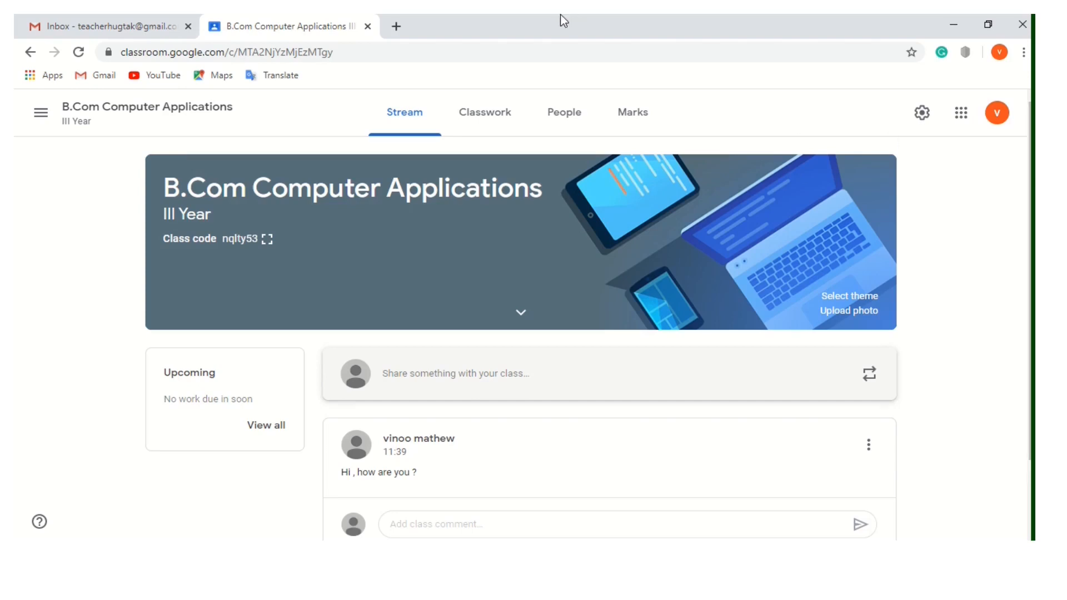
pyautogui.moveTo(564, 22)
pyautogui.moveTo(534, 15)
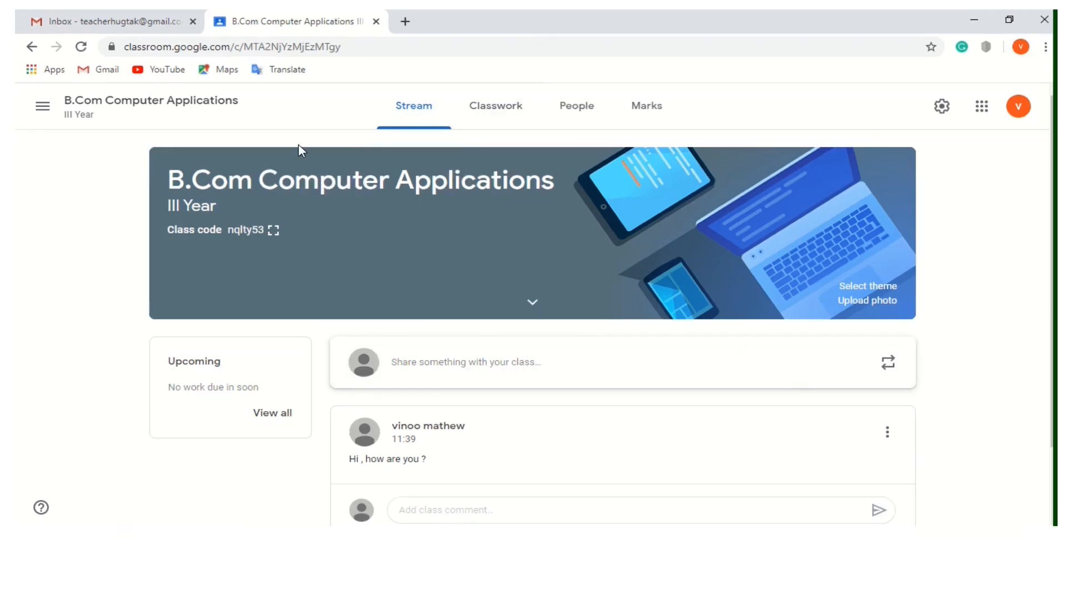
# Step: Create a new assignment in the class's classwork with the title "Assignment-1"
pyautogui.click(502, 113)
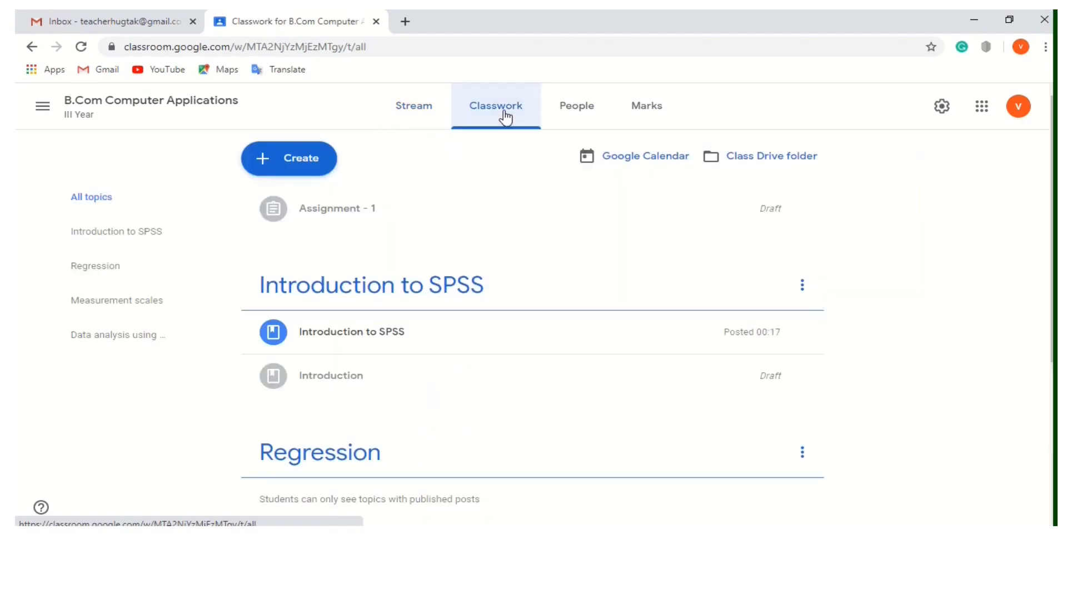
pyautogui.click(265, 165)
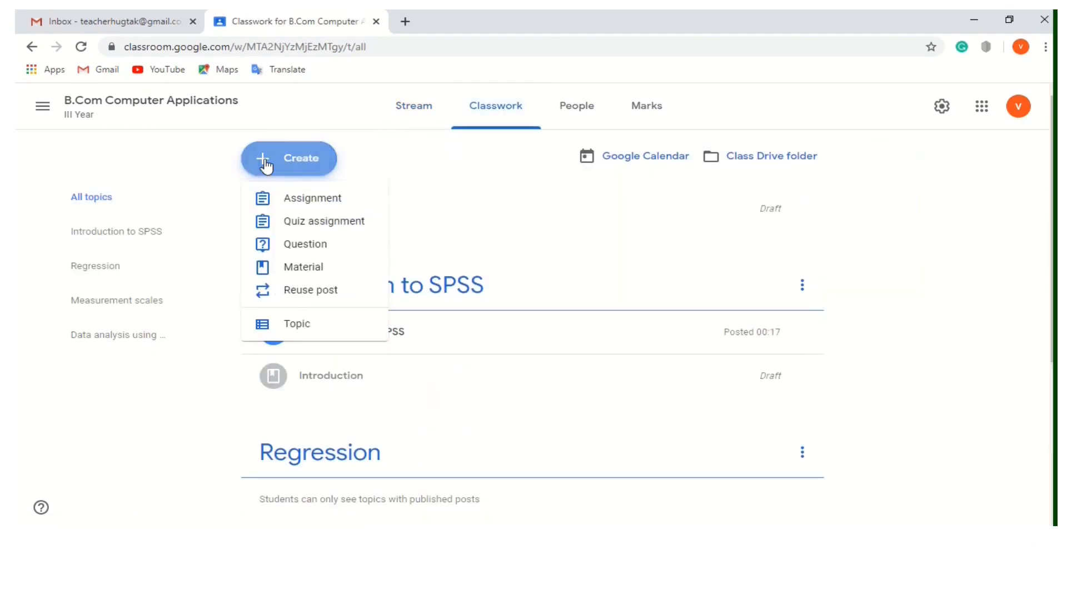
pyautogui.click(296, 201)
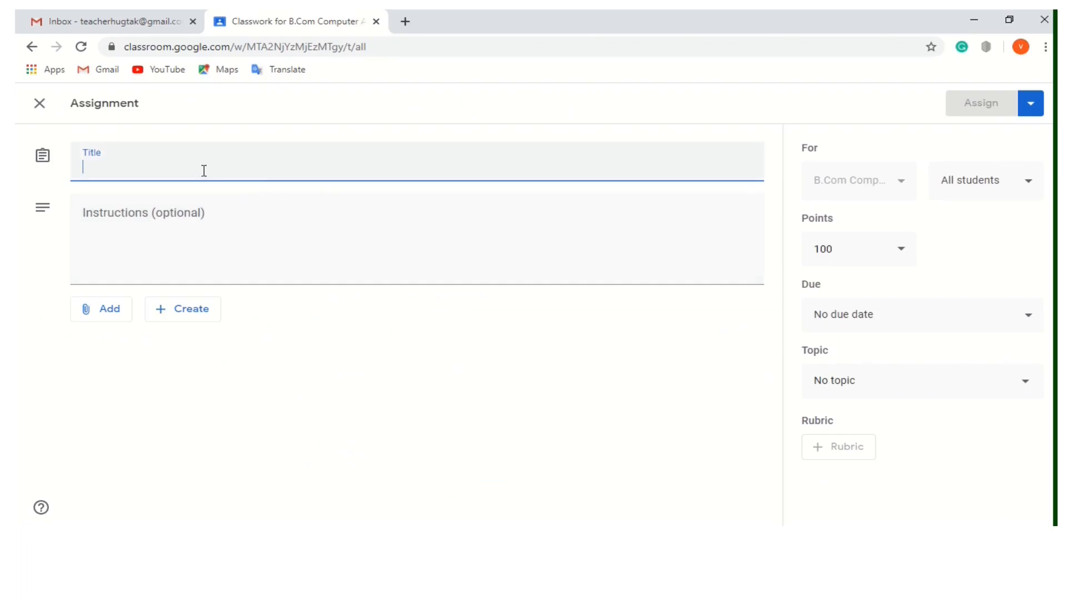
pyautogui.write('Ass')
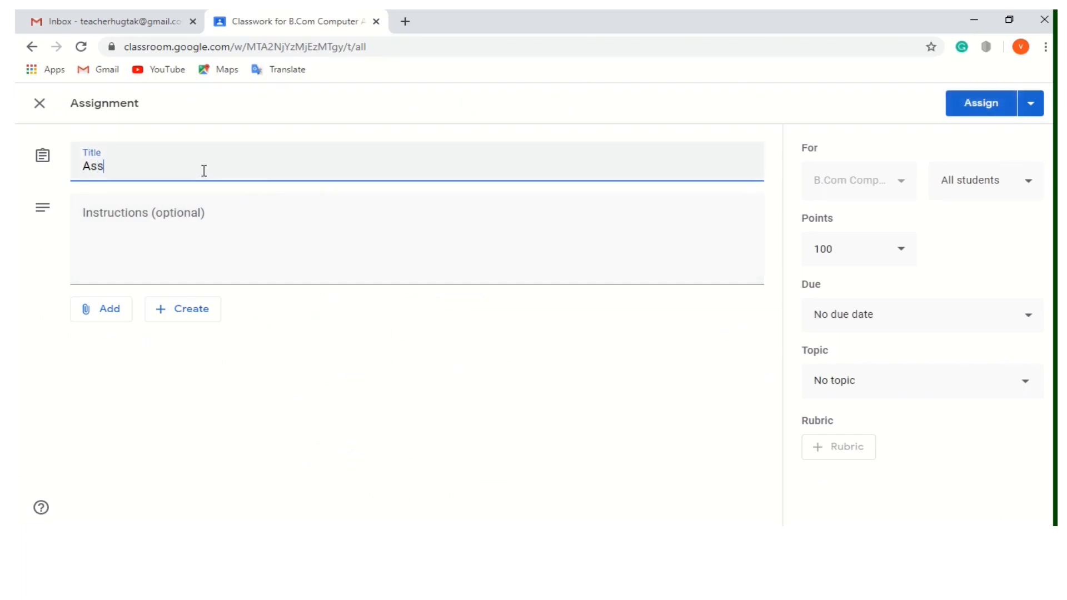
pyautogui.write('ignment-1')
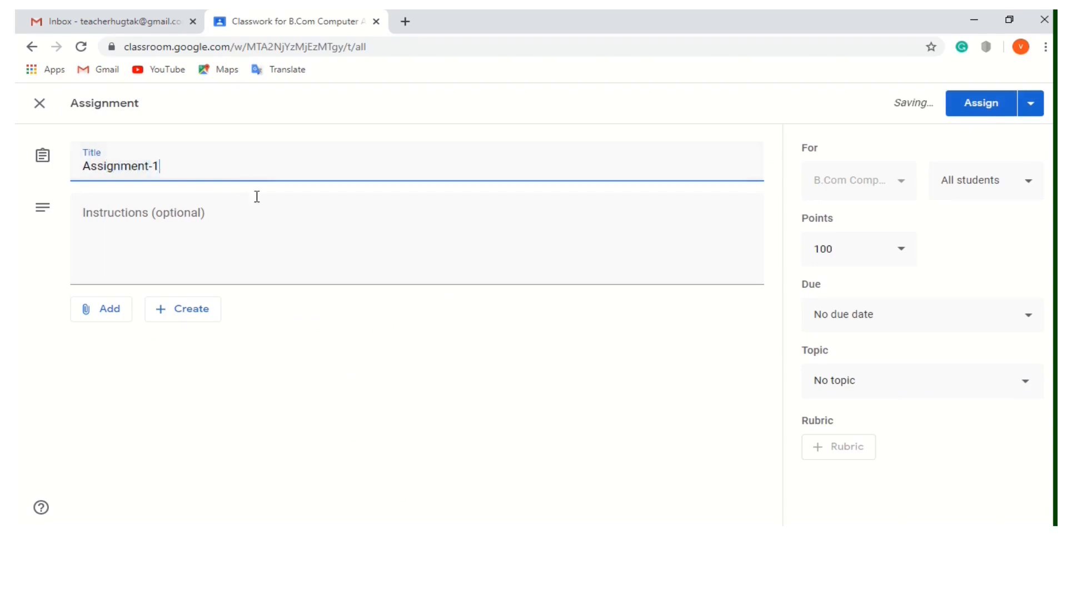
# Step: Enter the assignment instructions "Students should type the answers in a new document"
pyautogui.click(208, 224)
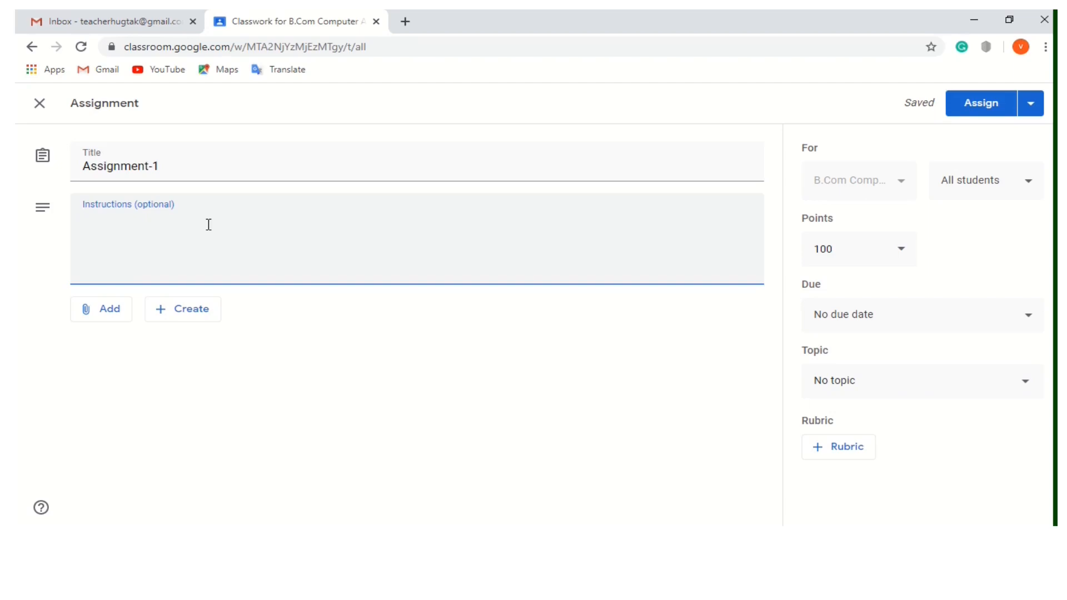
pyautogui.write('Students should')
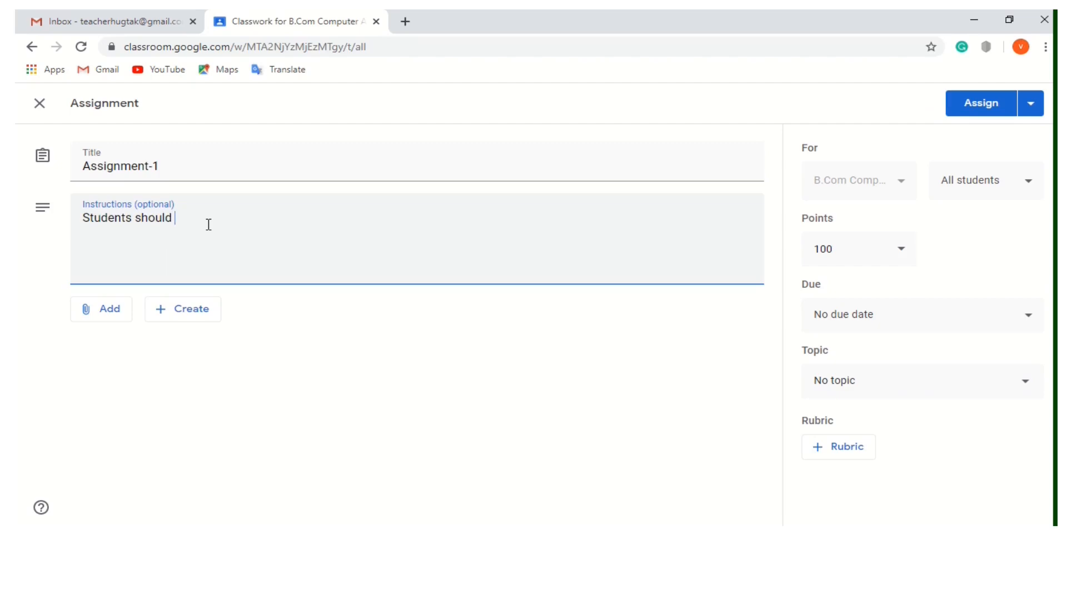
pyautogui.write(' type the answers in a new document')
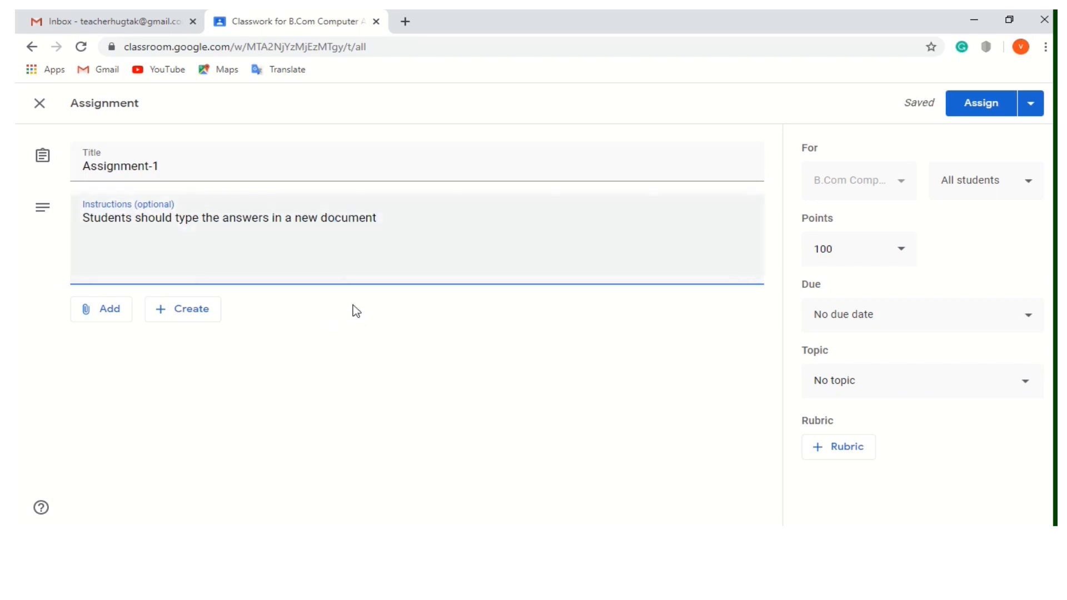
# Step: Upload "Assignment 1.docx" from the Desktop, attach it to the assignment and dismiss the sharing settings notice
pyautogui.click(99, 314)
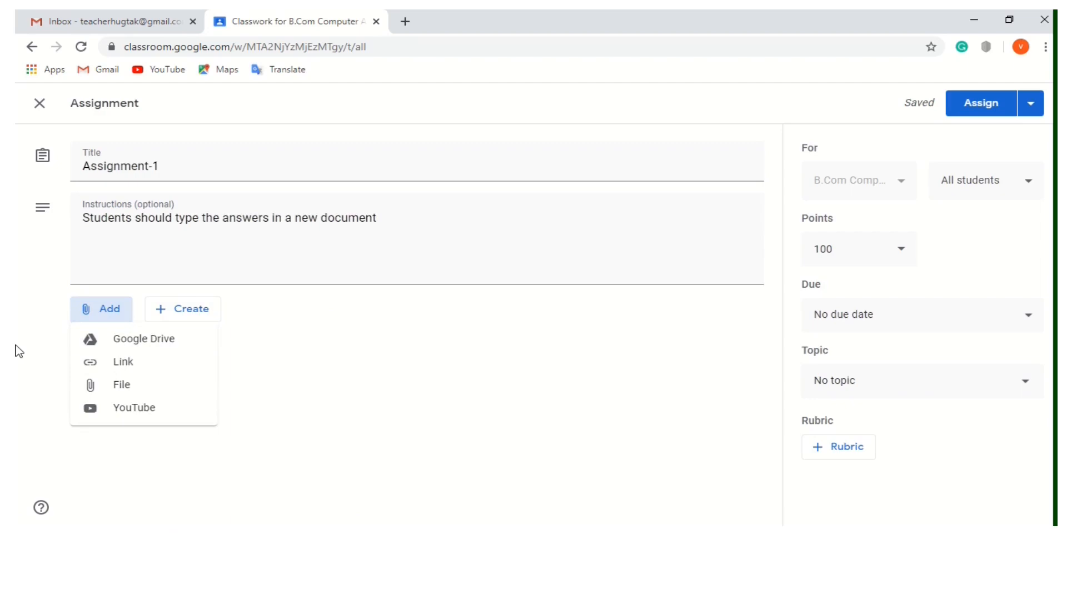
pyautogui.click(137, 388)
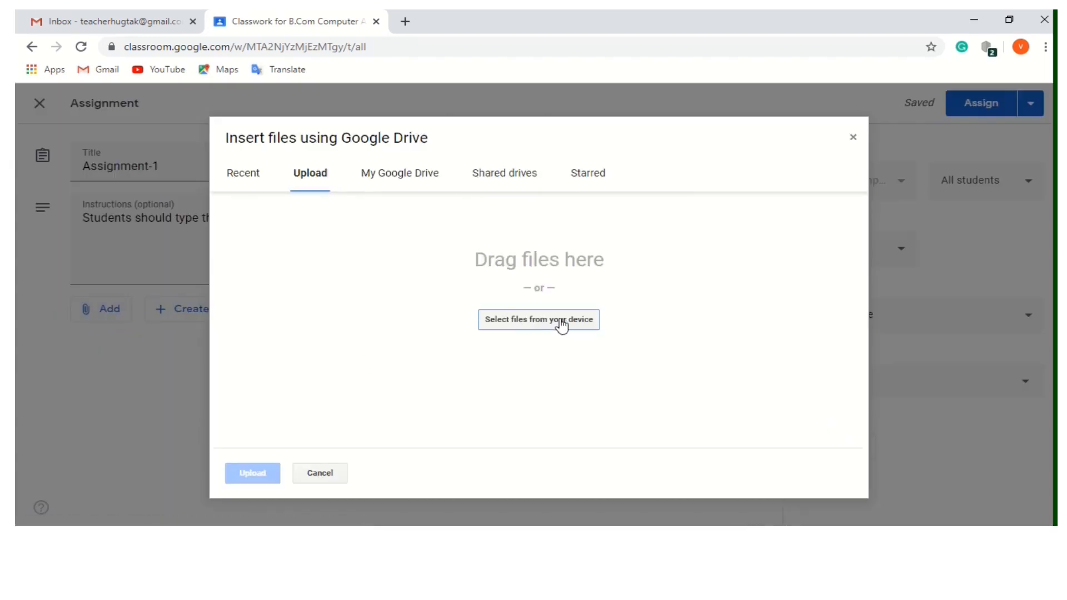
pyautogui.click(541, 325)
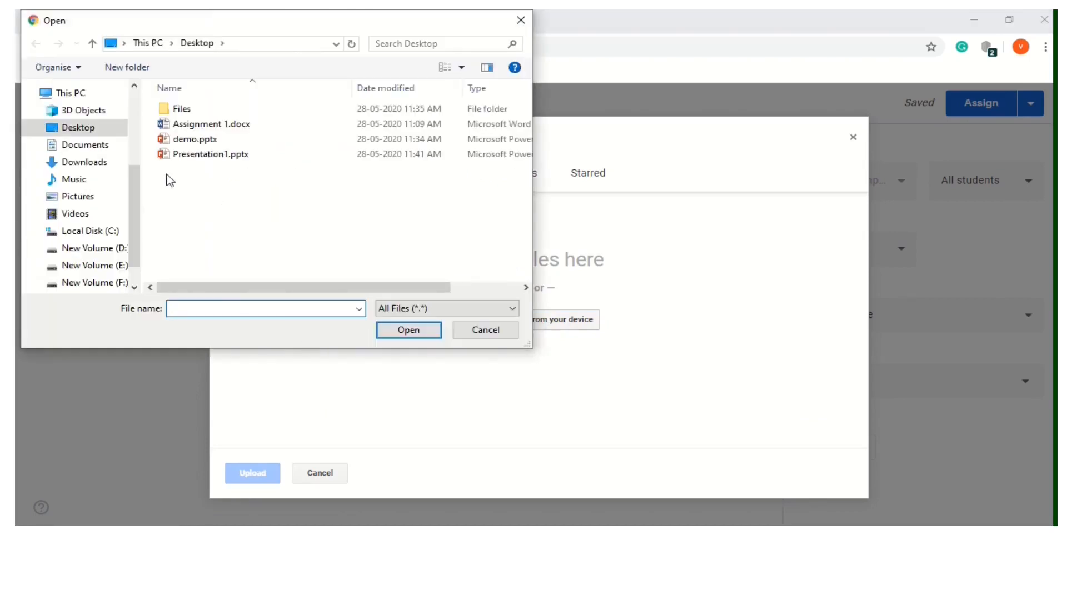
pyautogui.click(202, 130)
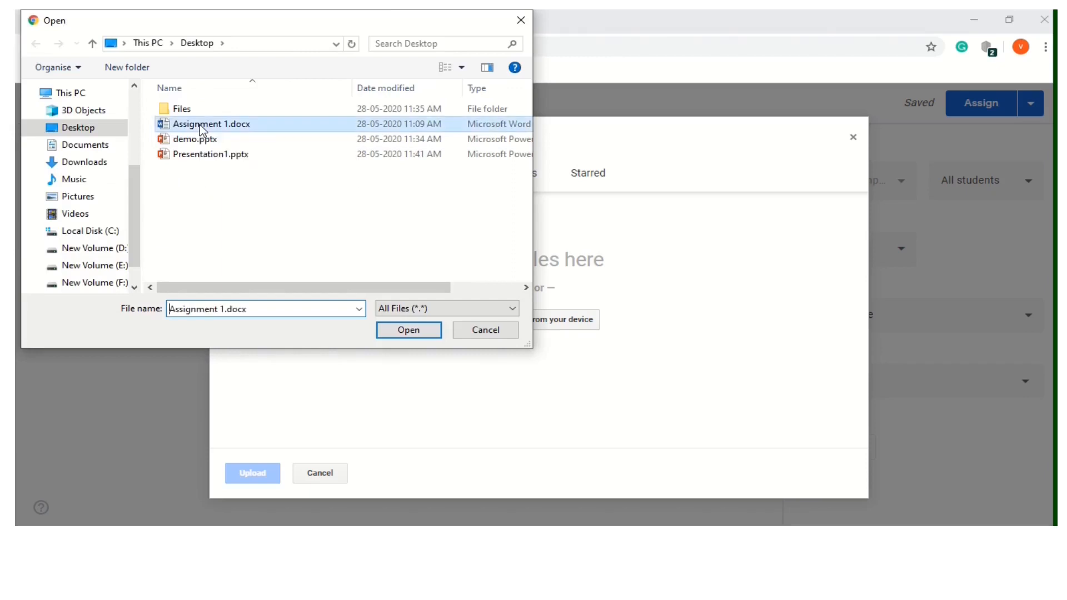
pyautogui.doubleClick(200, 127)
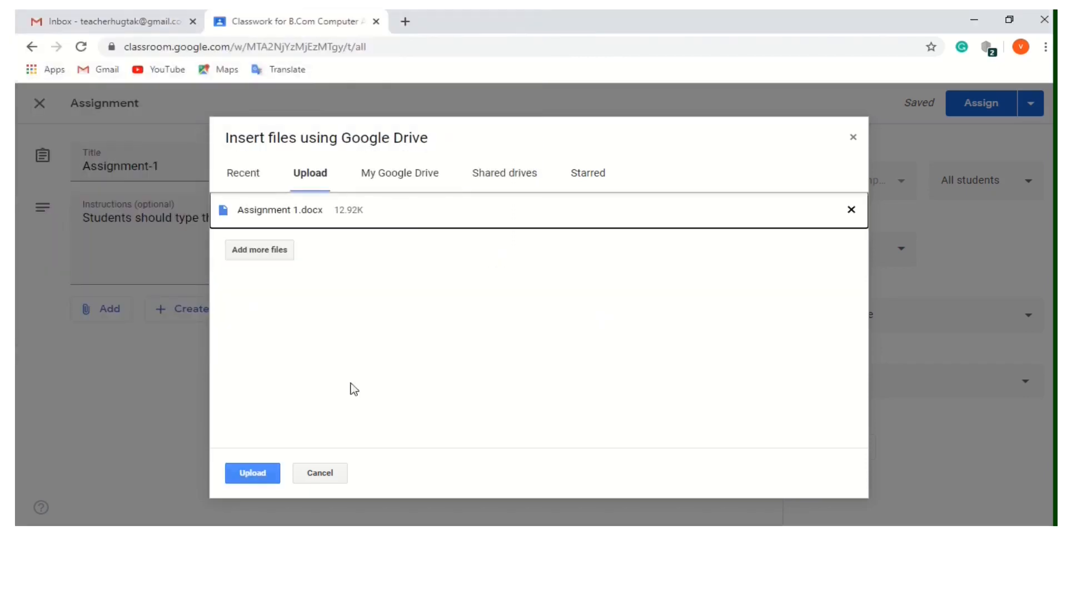
pyautogui.click(242, 468)
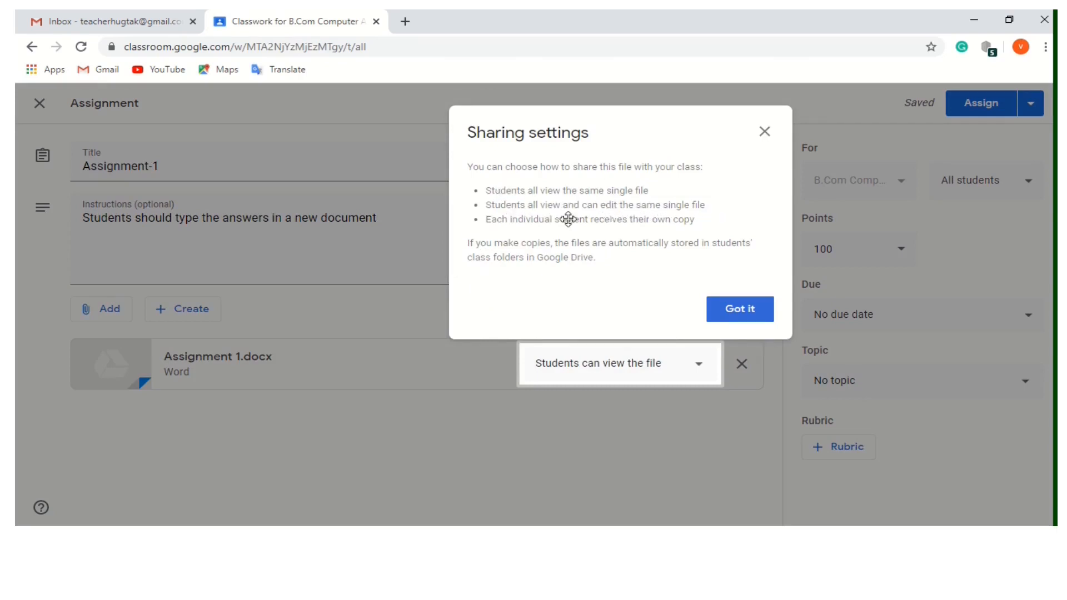
pyautogui.click(738, 314)
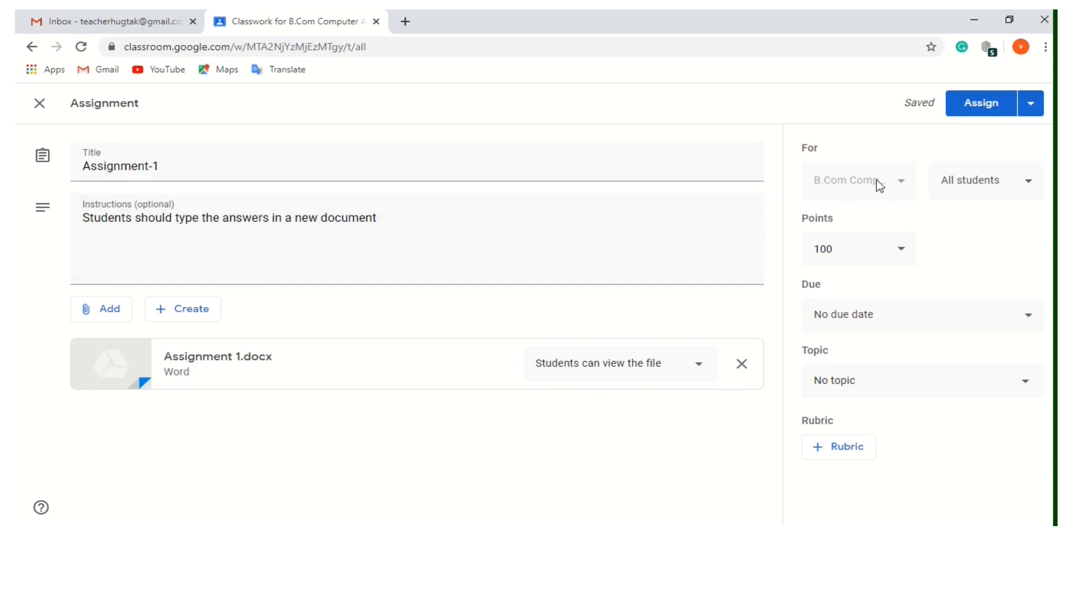
# Step: Deselect one student from the assignment's recipients and reselect all students
pyautogui.click(1027, 188)
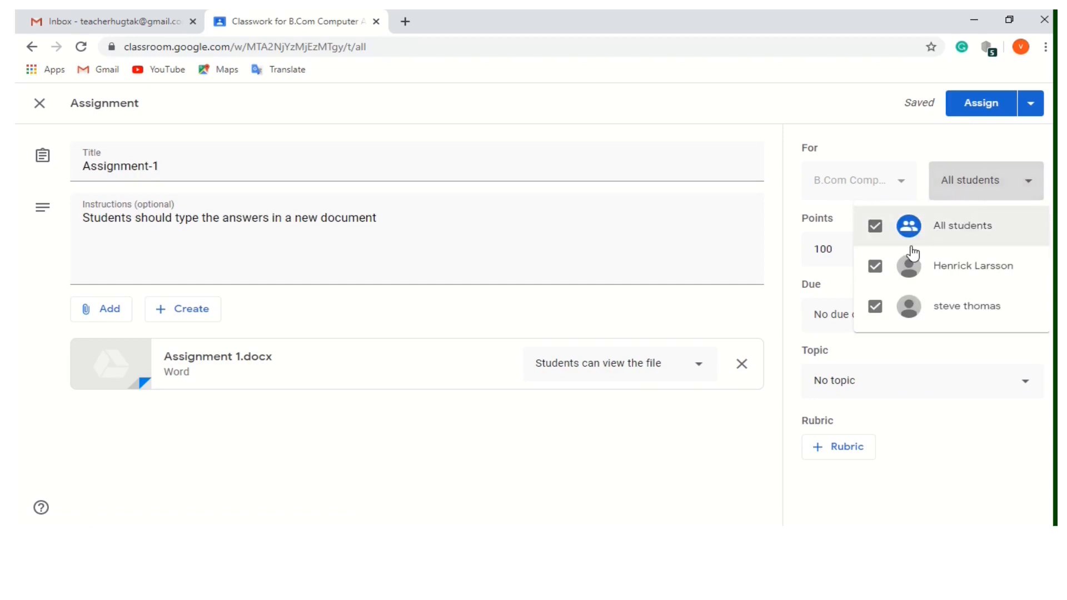
pyautogui.click(875, 267)
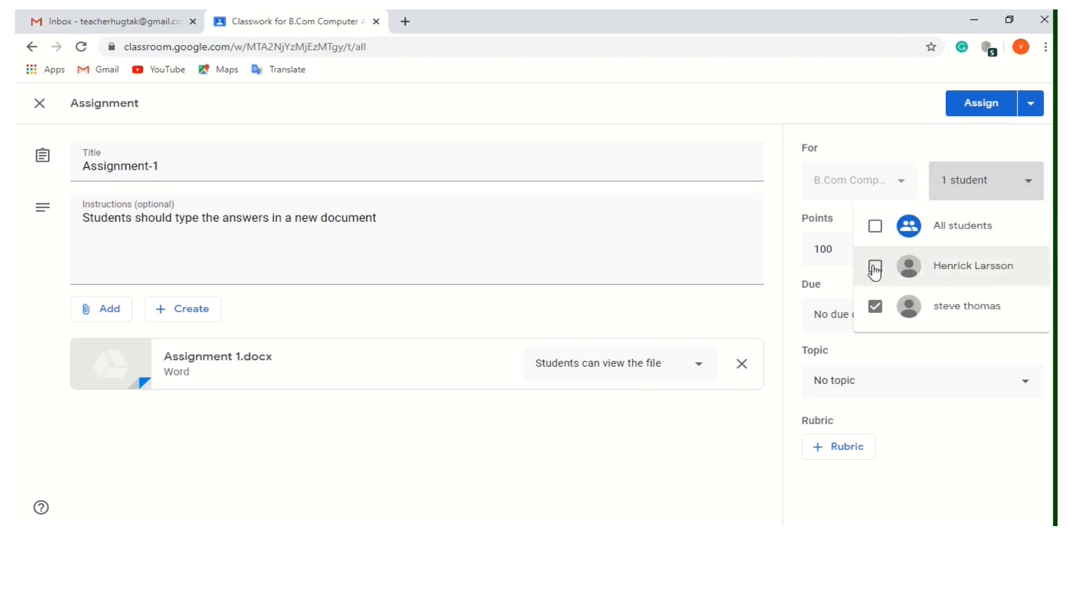
pyautogui.click(875, 233)
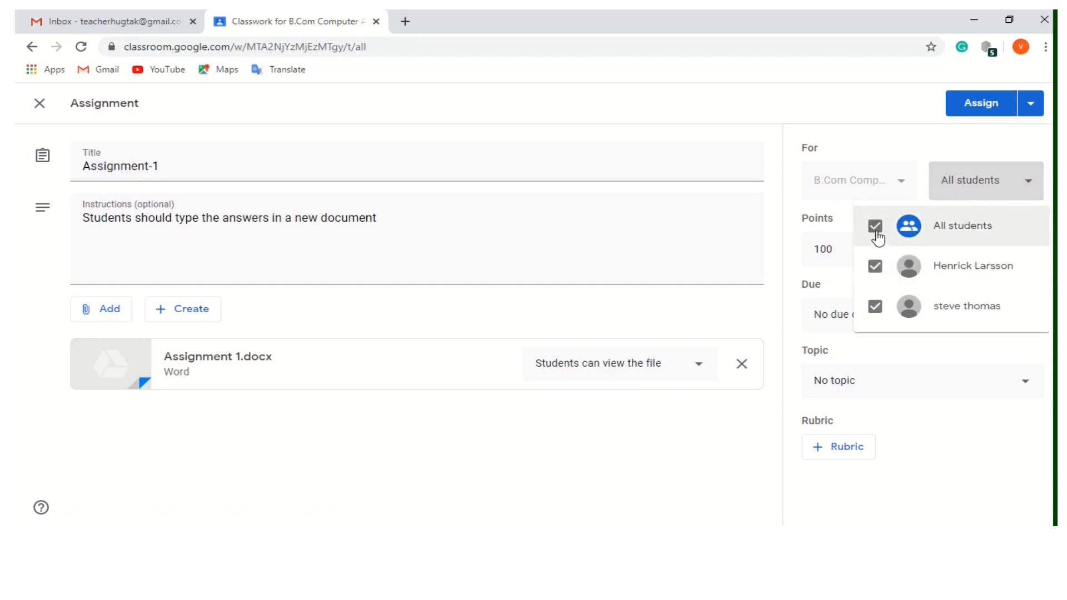
pyautogui.click(788, 99)
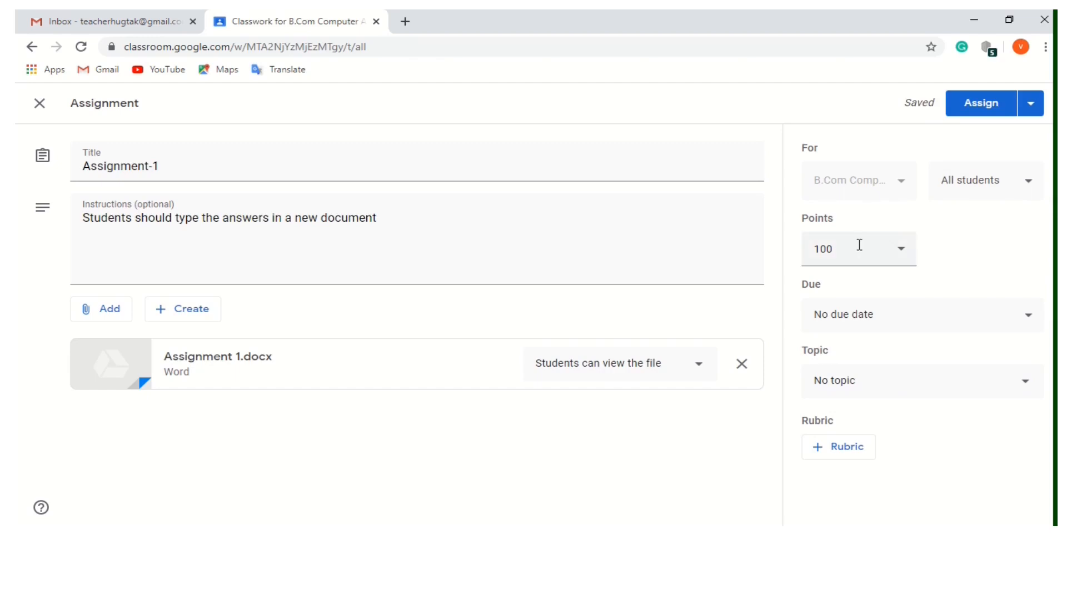
# Step: Set the assignment's due date to 1 Jun 2020 at 10:00 and its topic to Introduction to SPSS
pyautogui.click(901, 251)
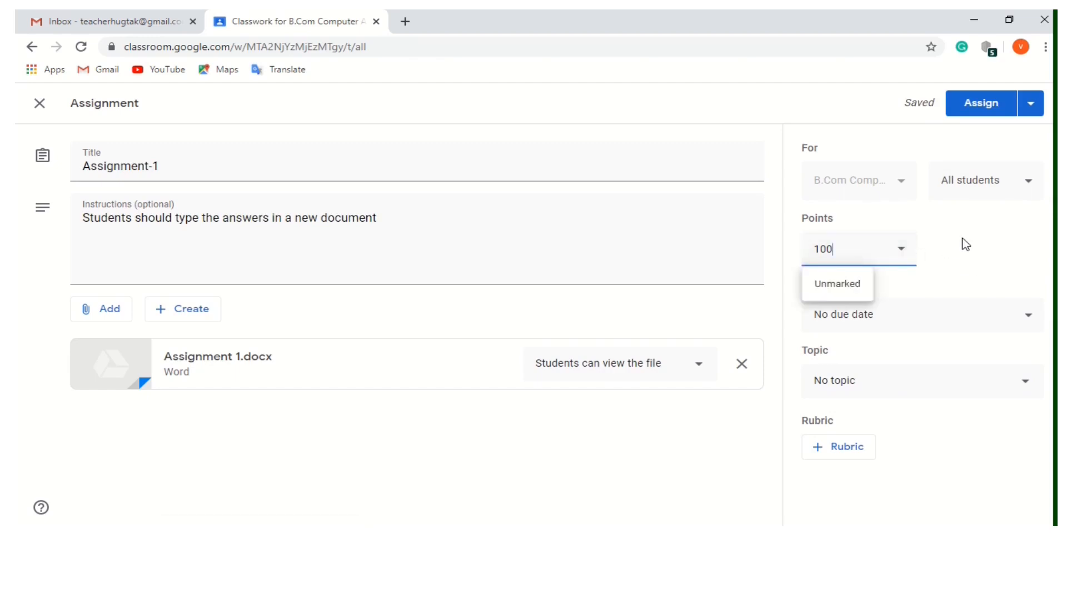
pyautogui.click(989, 319)
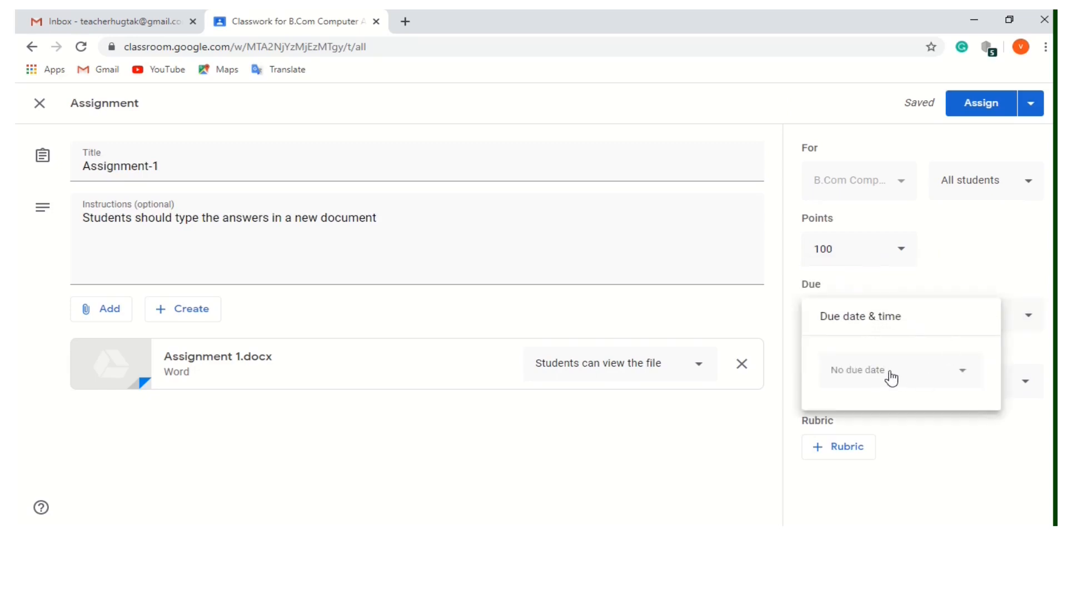
pyautogui.click(908, 378)
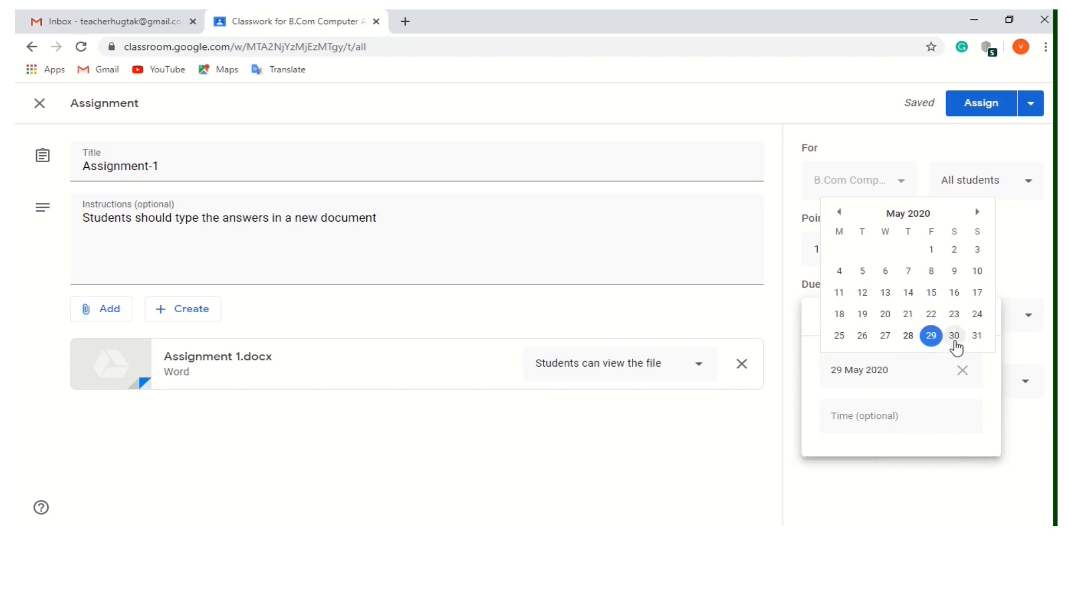
pyautogui.click(976, 212)
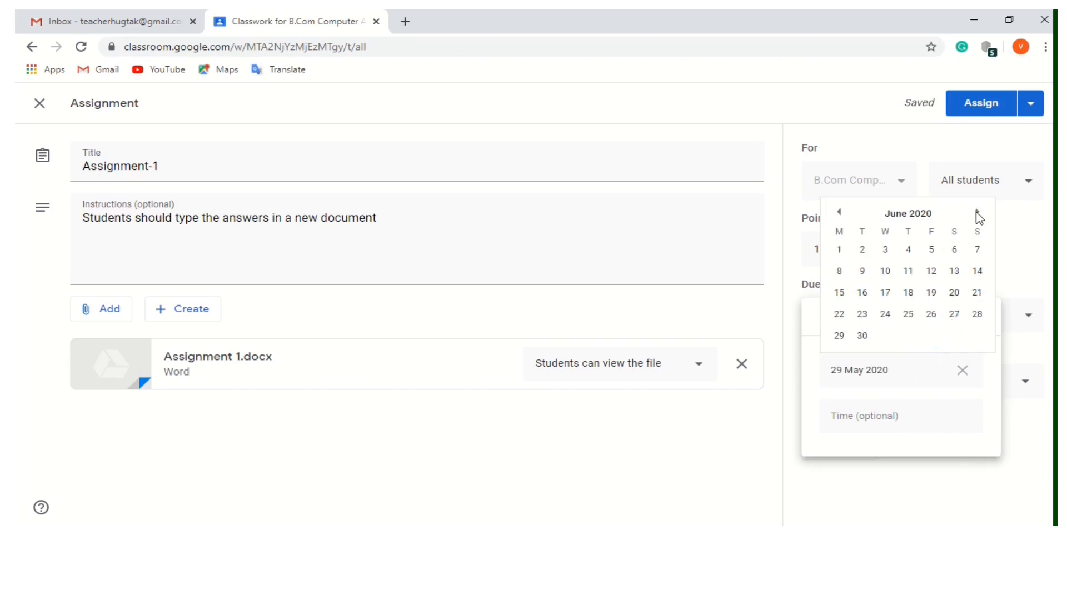
pyautogui.click(845, 251)
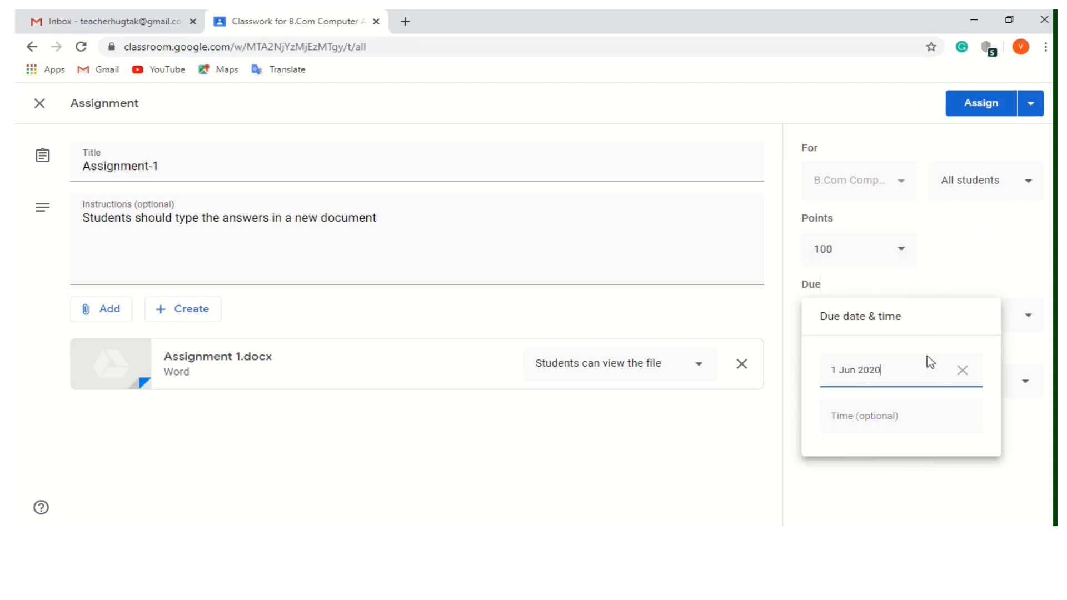
pyautogui.click(871, 421)
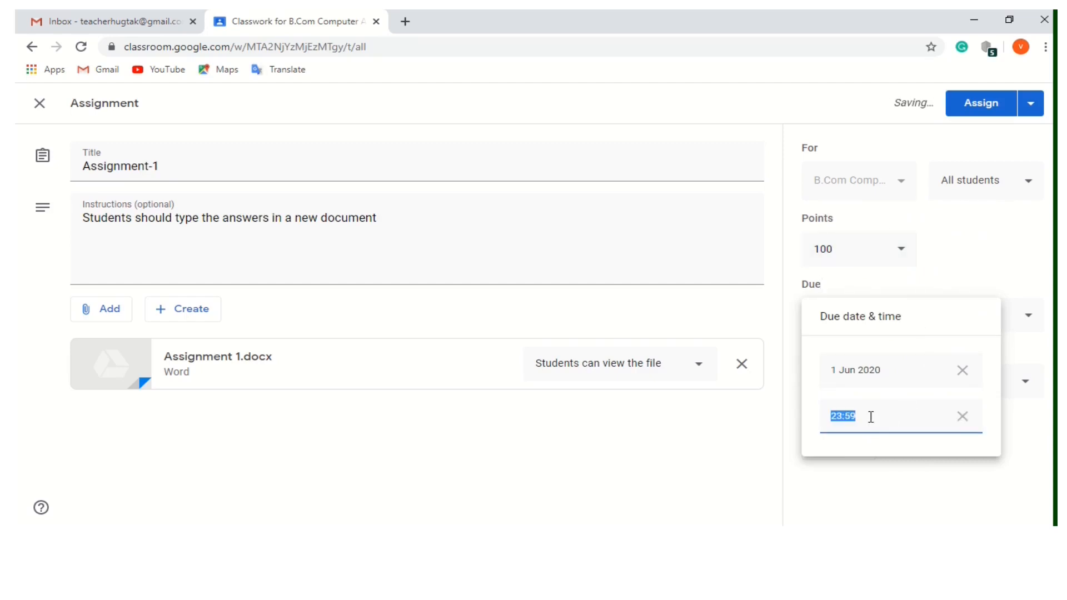
pyautogui.write('10.00 a.m')
pyautogui.click(926, 487)
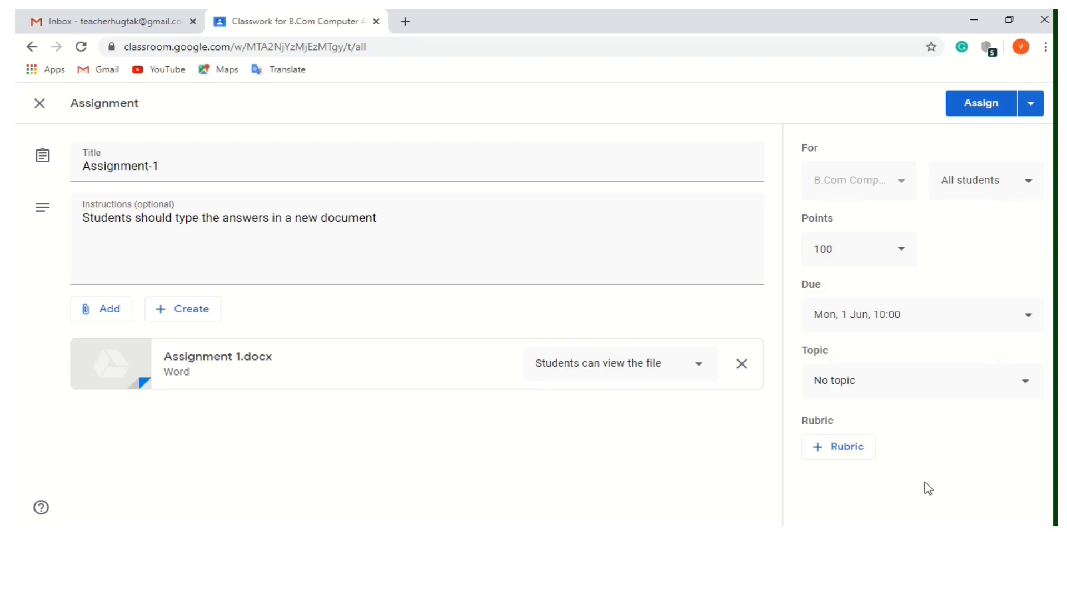
pyautogui.click(1018, 381)
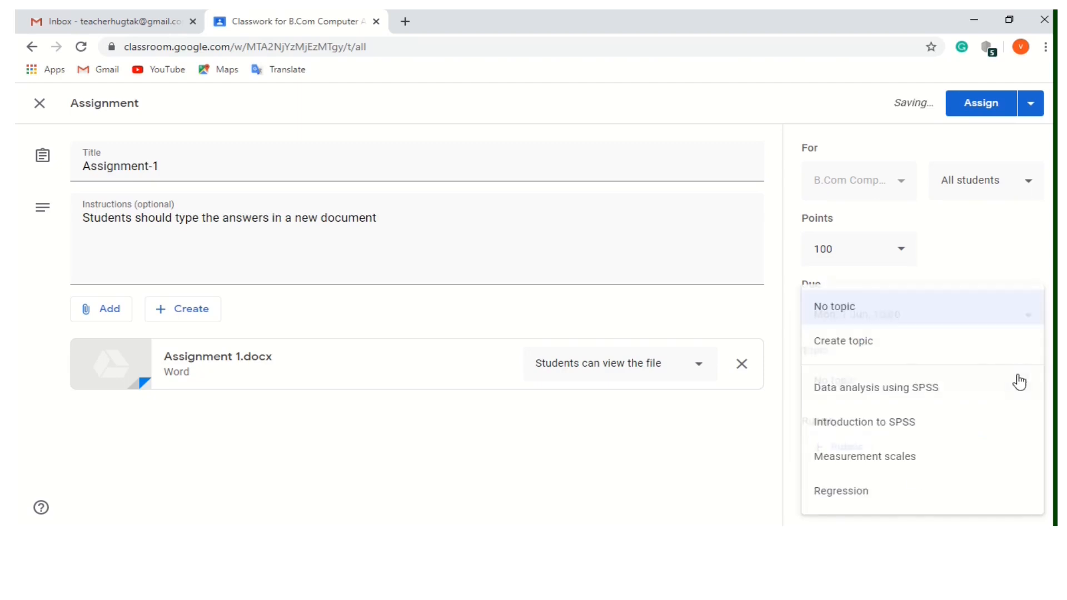
pyautogui.click(849, 427)
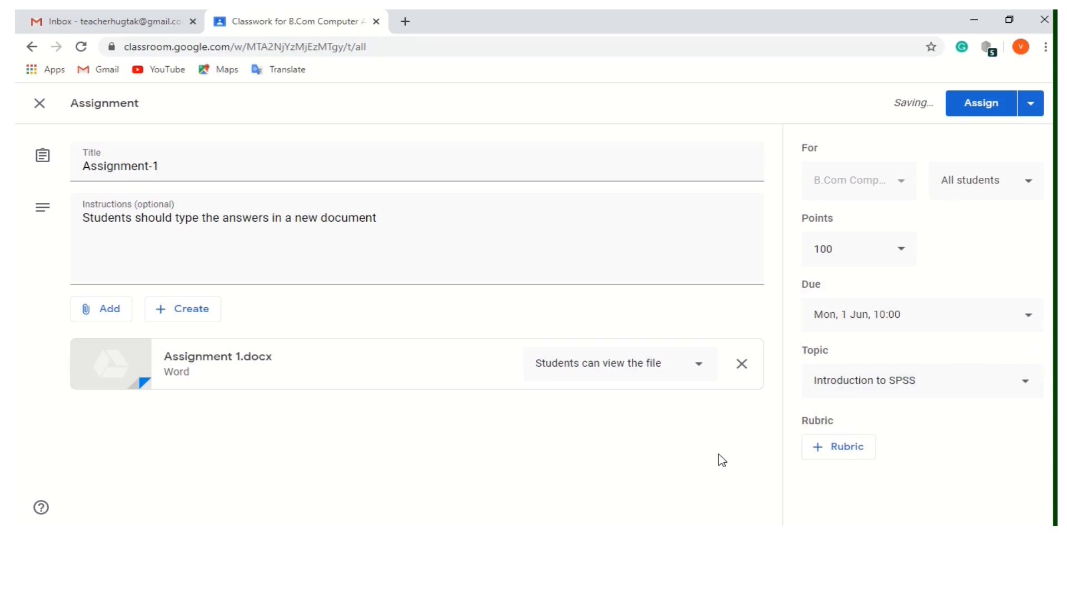
pyautogui.moveTo(508, 12)
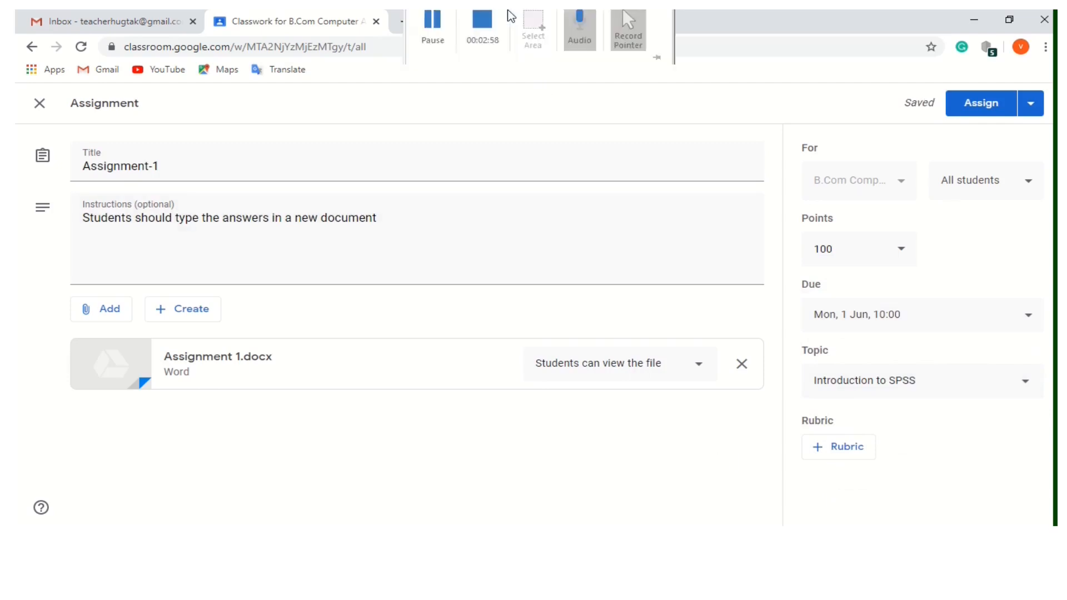
pyautogui.click(482, 37)
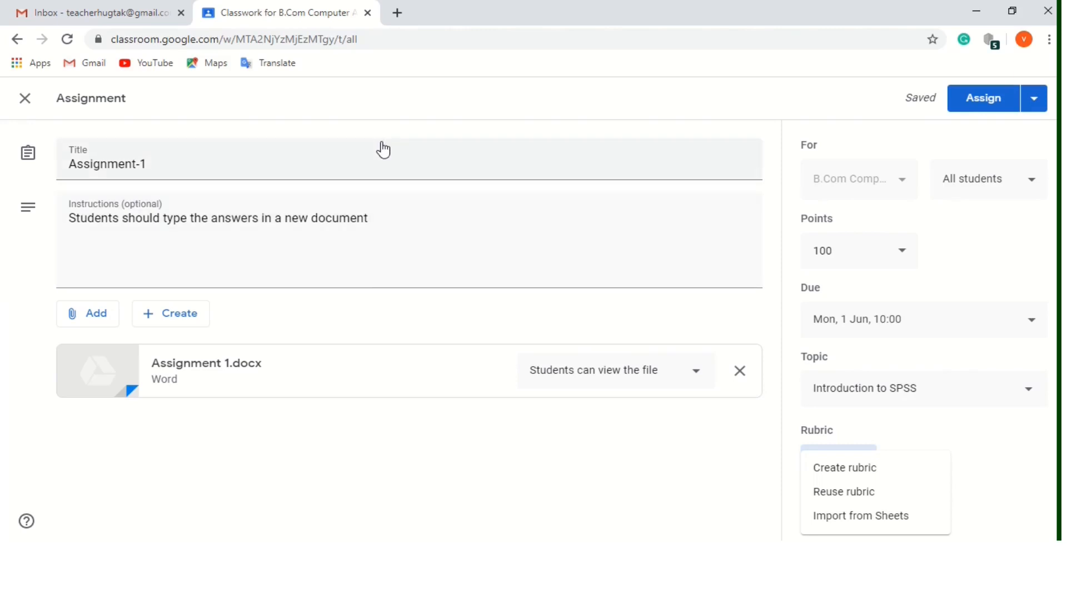
pyautogui.moveTo(619, 18)
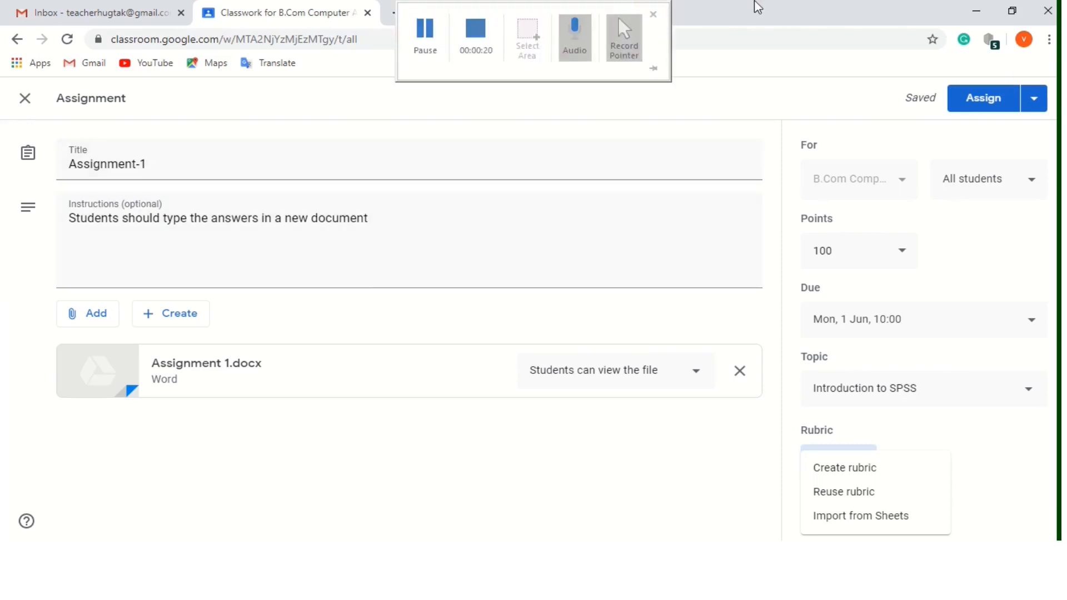
pyautogui.click(1029, 104)
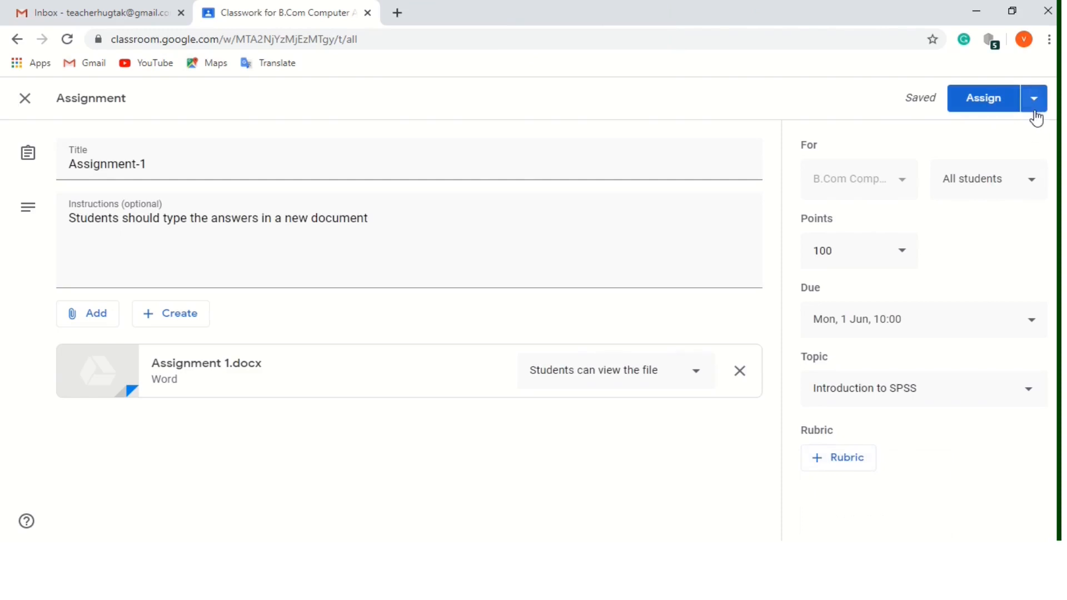
pyautogui.click(1035, 110)
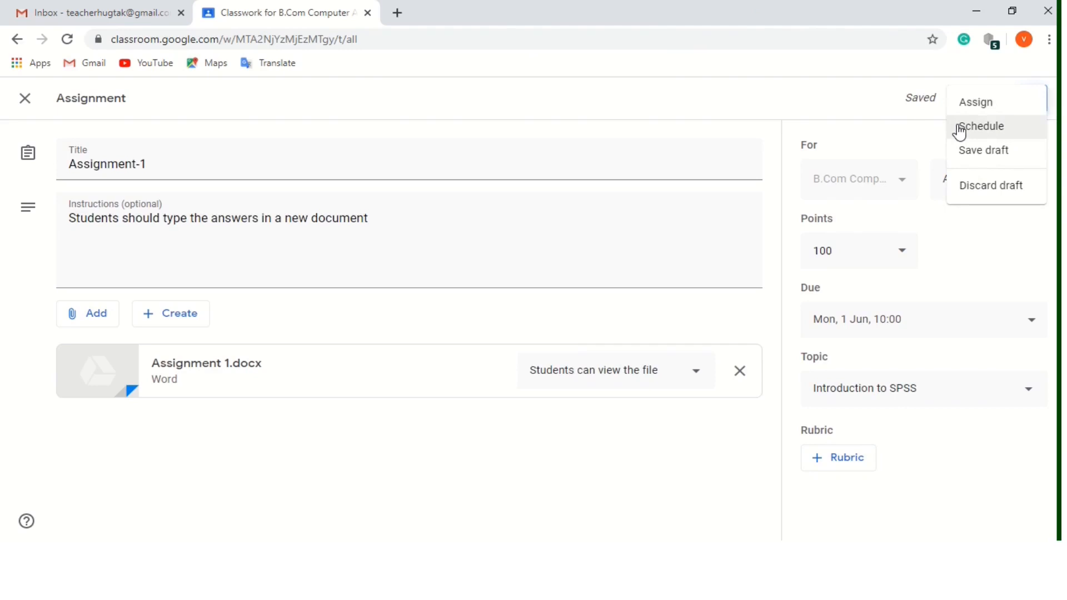
pyautogui.click(812, 114)
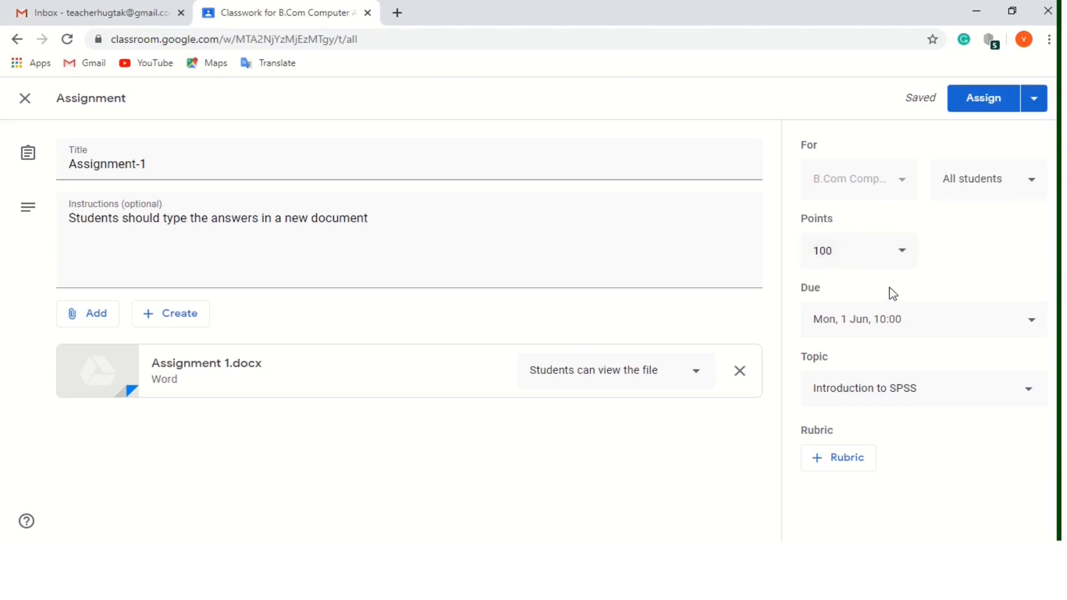
pyautogui.click(1037, 108)
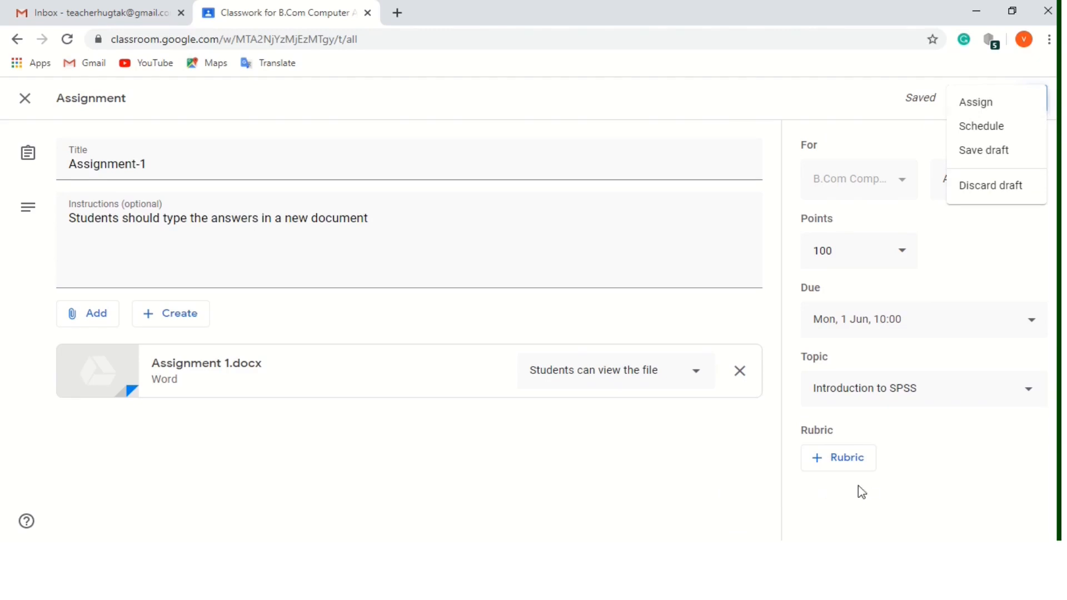
pyautogui.moveTo(485, 7)
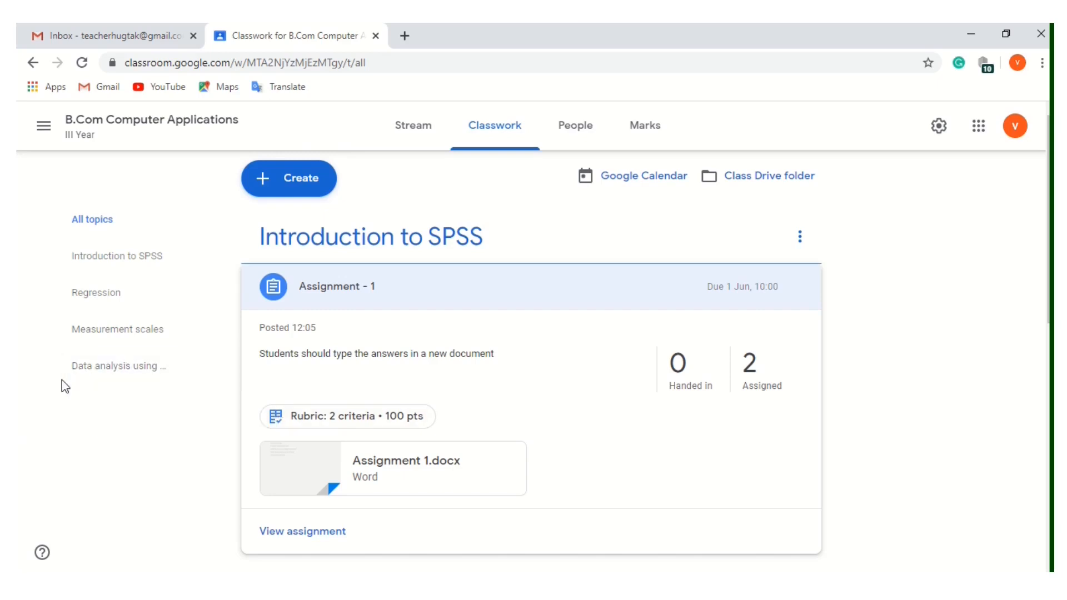
# Step: Examine the criteria in the rubric of the posted Assignment - 1, collapse "Submission on time" and close the rubric
pyautogui.click(327, 422)
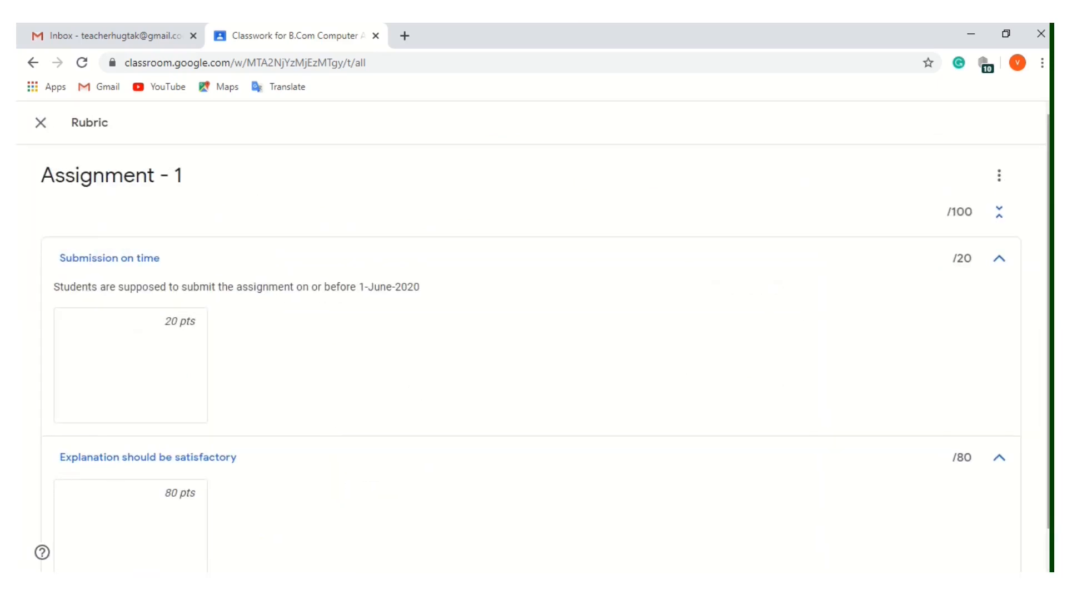
pyautogui.scroll(-1, 412, 233)
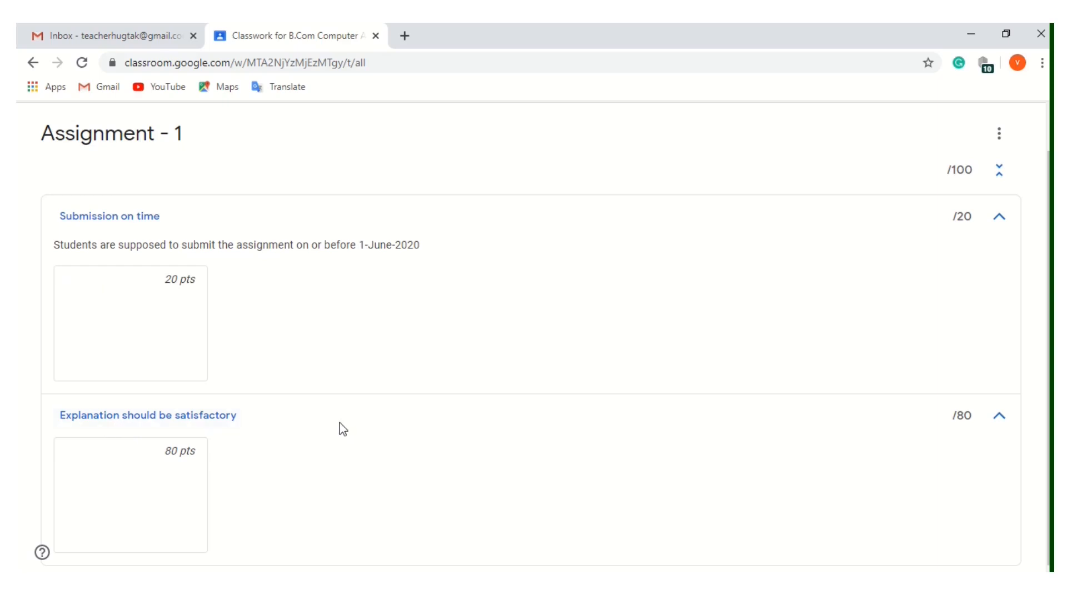
pyautogui.click(992, 220)
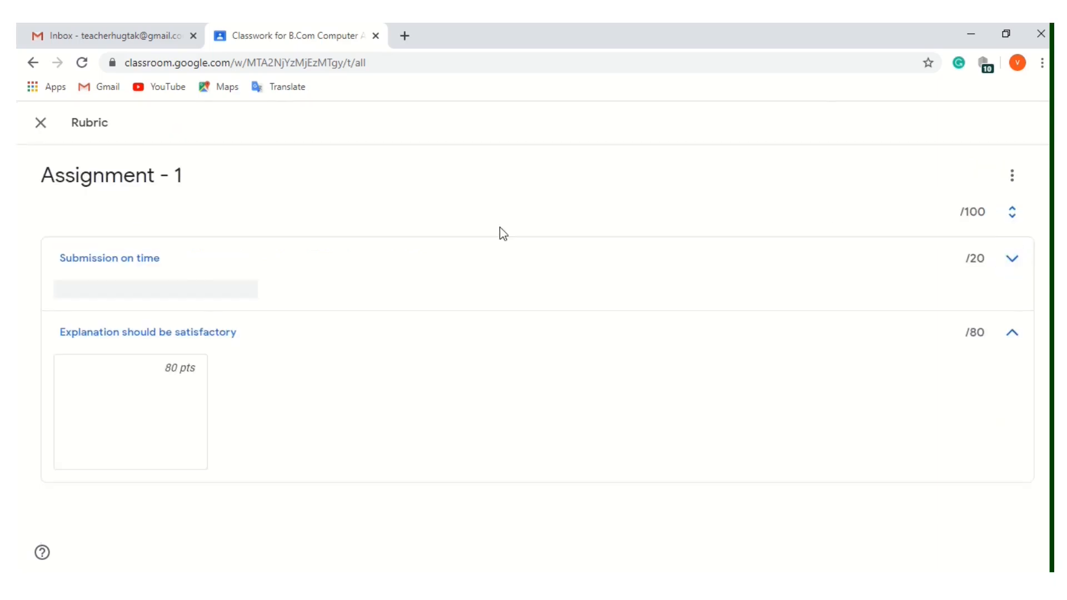
pyautogui.click(38, 123)
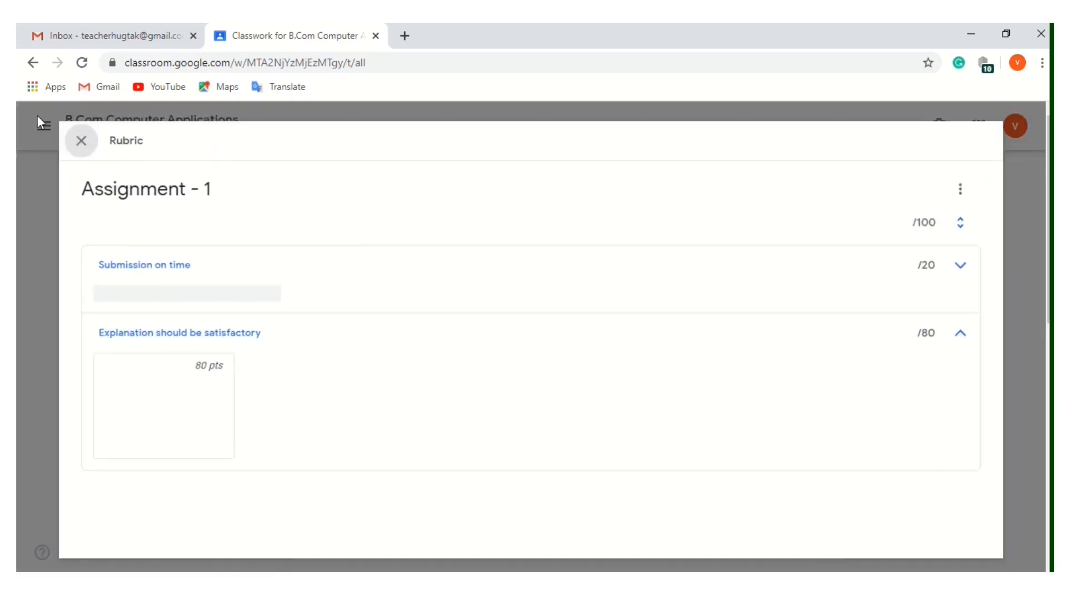